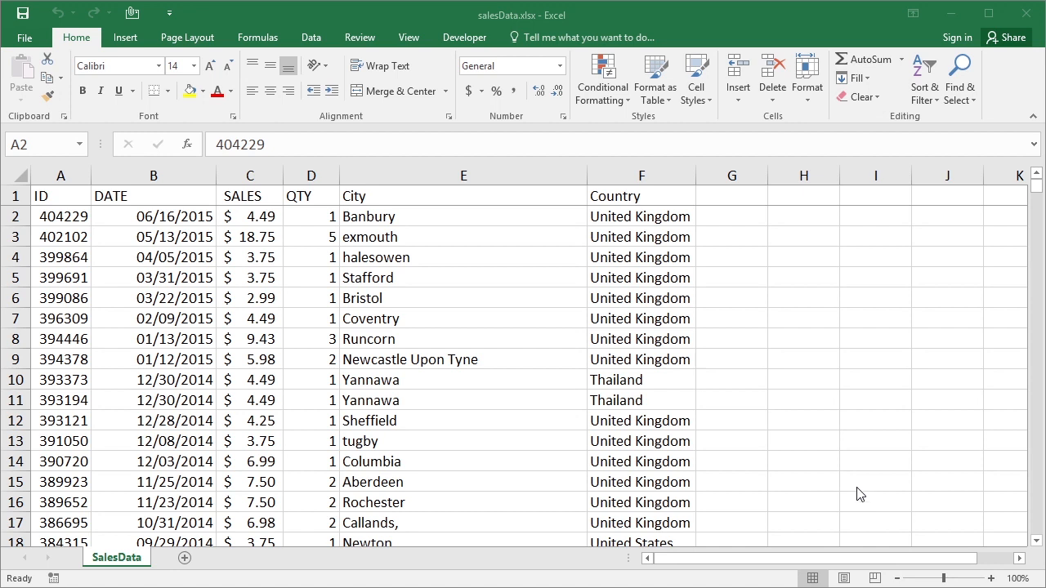
# - Convert the sales data range A1:F818 into a table with headers
pyautogui.click(184, 341)
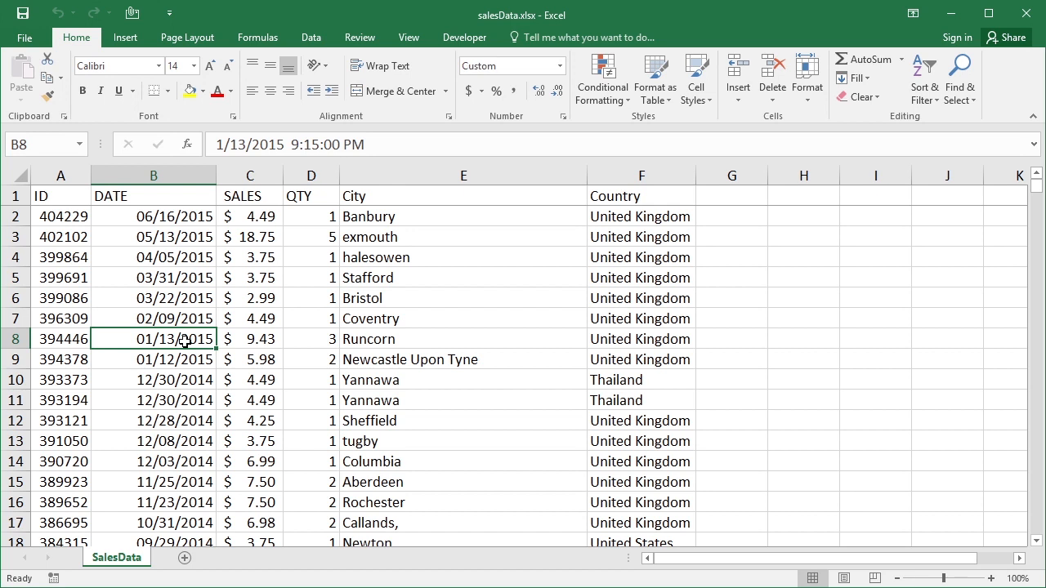
pyautogui.hotkey('ctrl', 't')
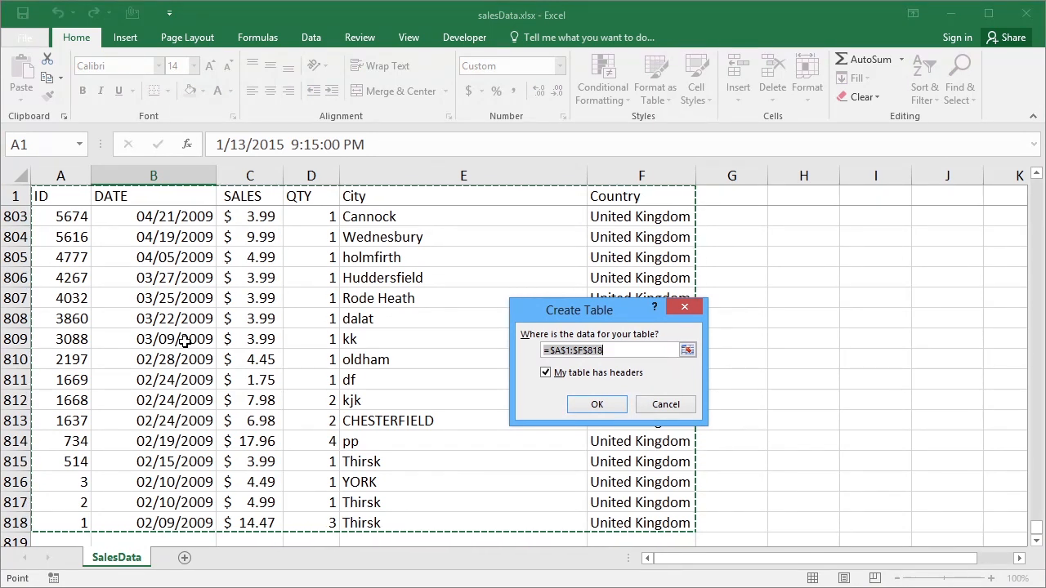
pyautogui.click(596, 404)
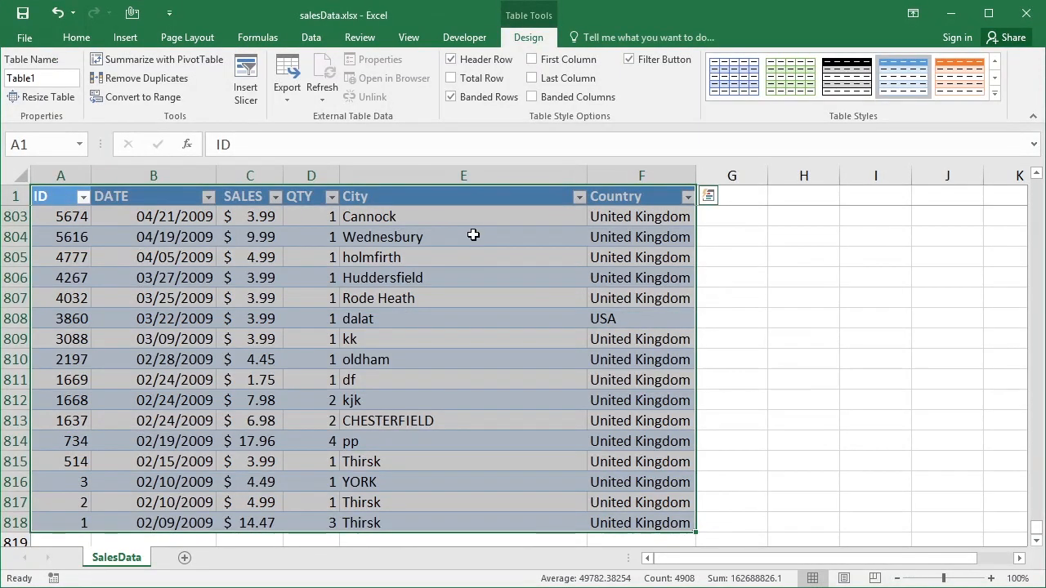
# - Rename the new table as SalesData
pyautogui.click(44, 78)
pyautogui.moveTo(45, 78); pyautogui.dragTo(4, 78)
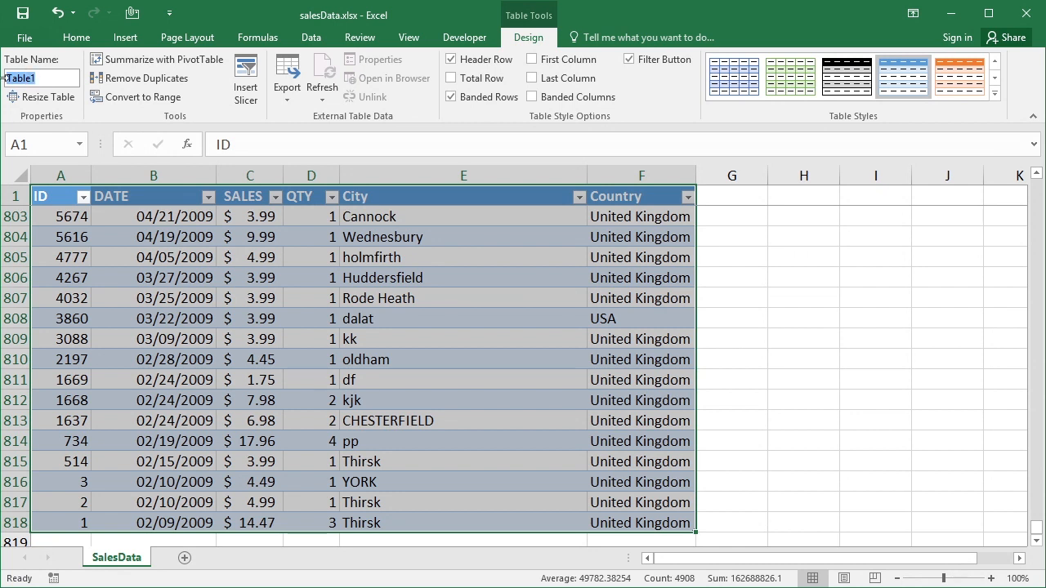
pyautogui.write('SalesData')
pyautogui.press('Return')
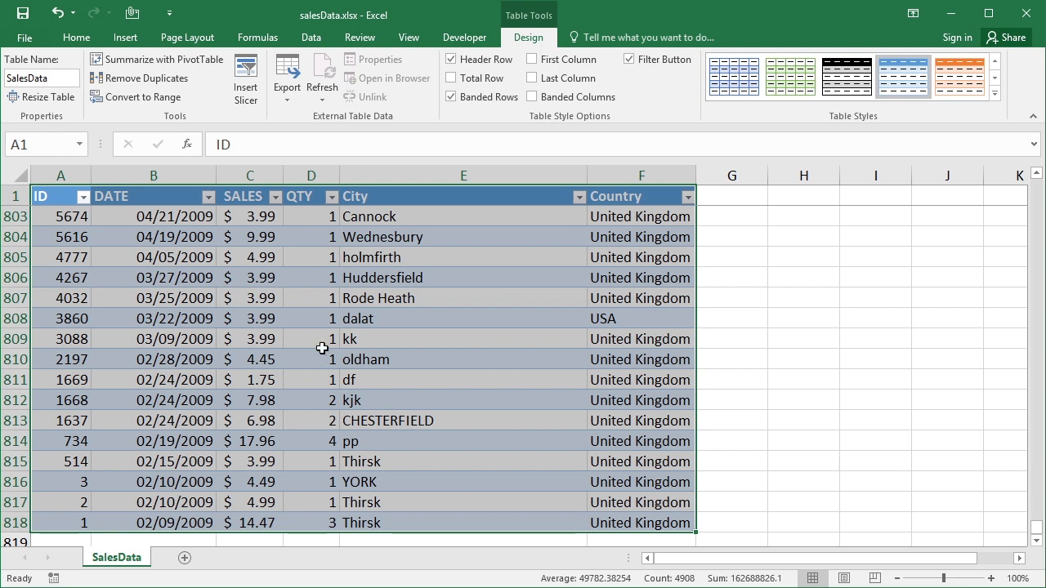
# - Create a chart on a new chart sheet from the table's full DATE and SALES columns, headers included
pyautogui.moveTo(1036, 528); pyautogui.dragTo(1036, 185)
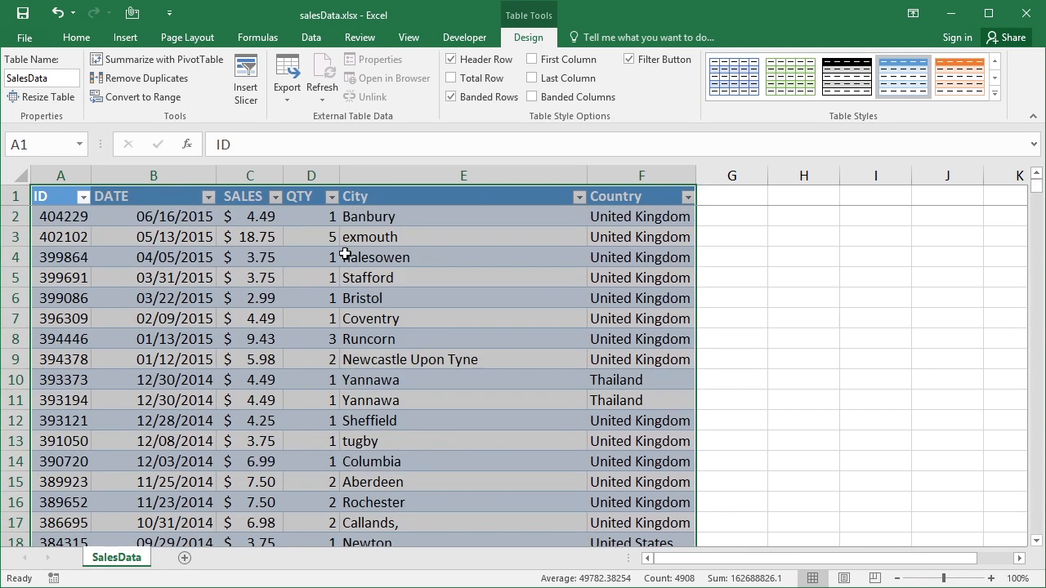
pyautogui.click(159, 217)
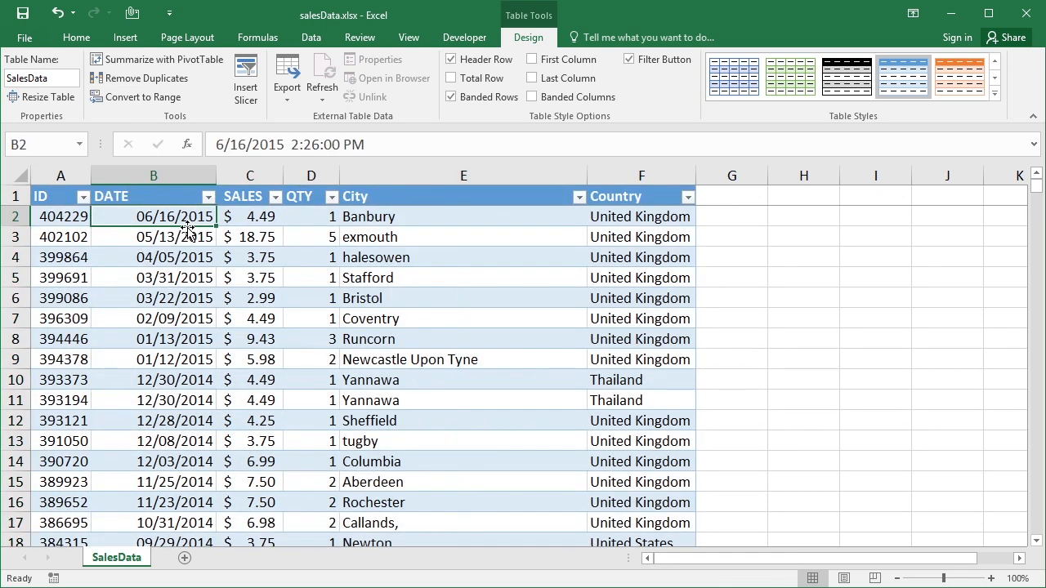
pyautogui.press('Up')
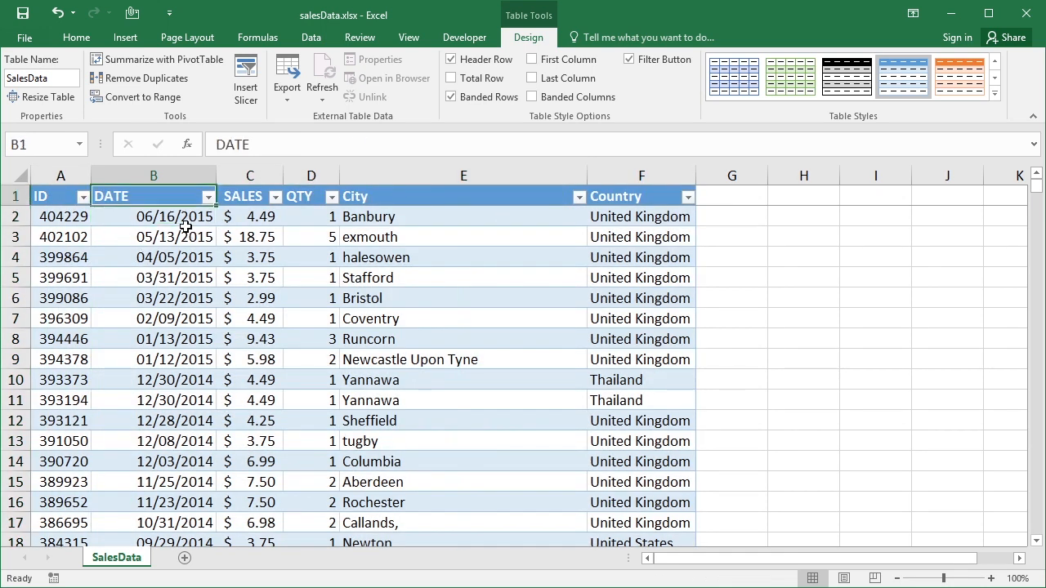
pyautogui.hotkey('shift', 'Right')
pyautogui.hotkey('ctrl', 'shift', 'Down')
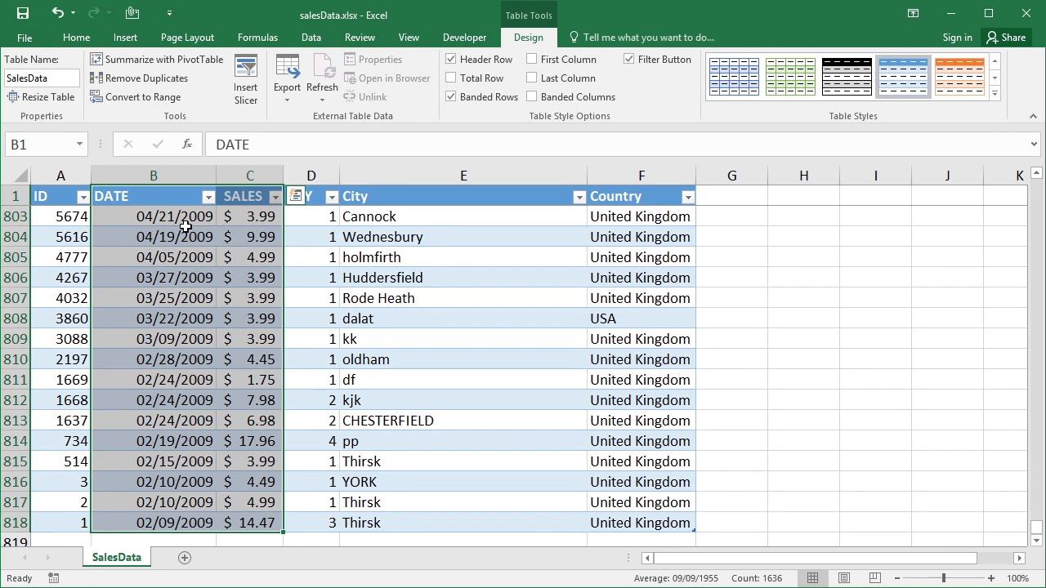
pyautogui.press('F11')
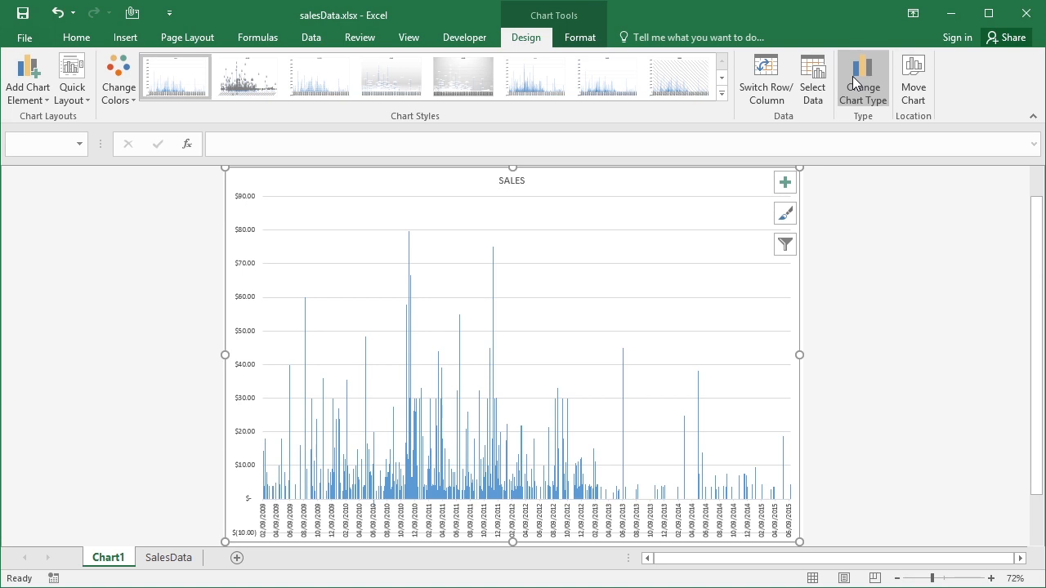
# - Change the sales chart's type to Line with Markers
pyautogui.click(854, 80)
pyautogui.click(333, 175)
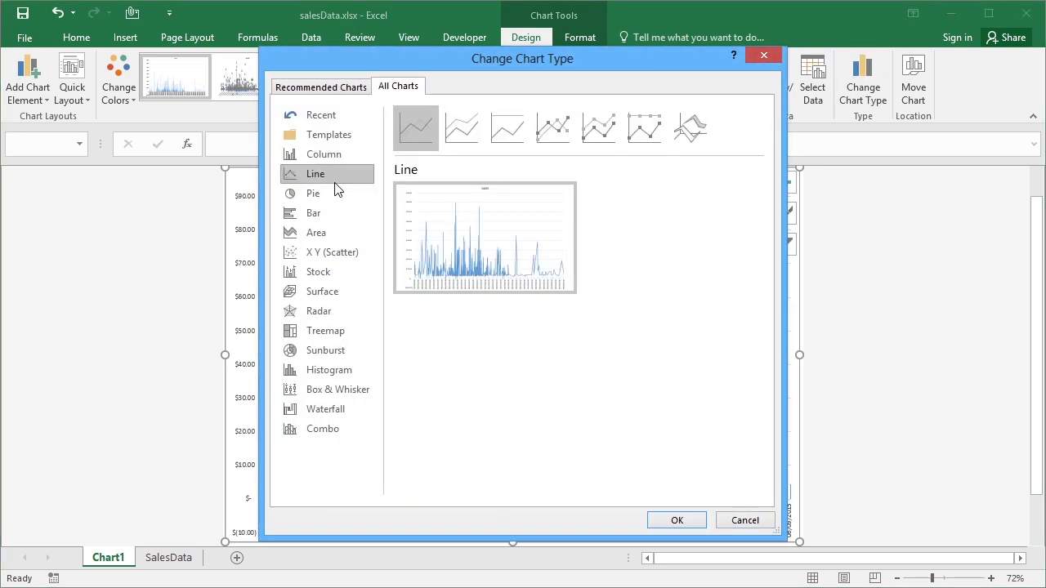
pyautogui.click(545, 134)
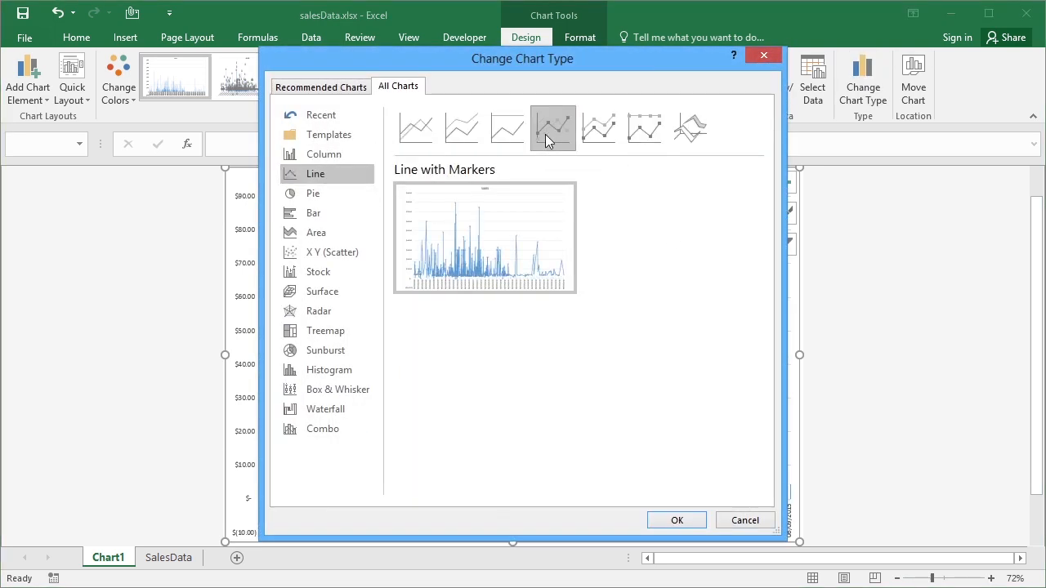
pyautogui.click(676, 521)
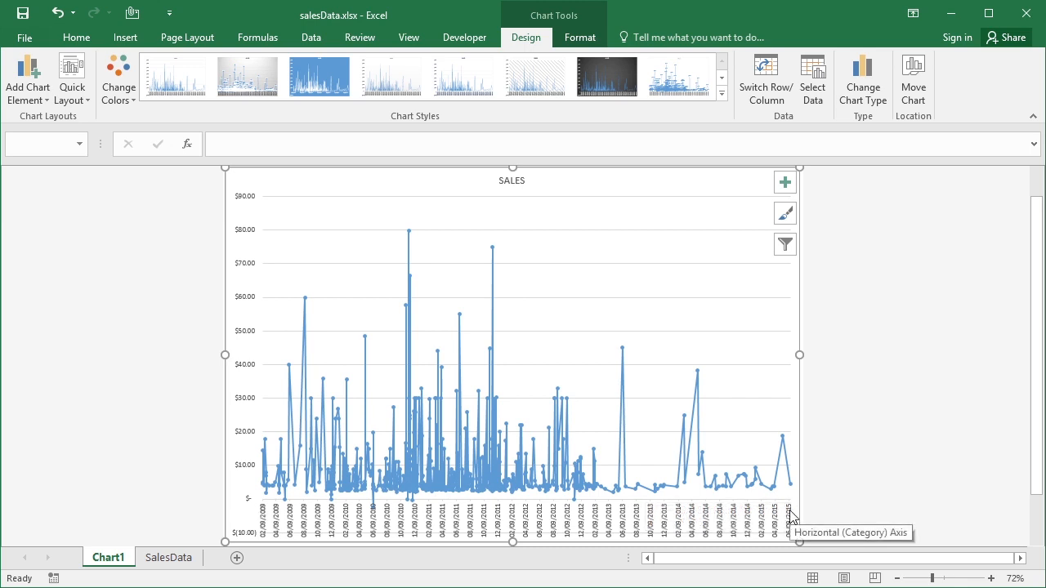
# - Change the sales chart's type to a plain Line chart without markers
pyautogui.click(857, 86)
pyautogui.click(416, 130)
pyautogui.click(691, 524)
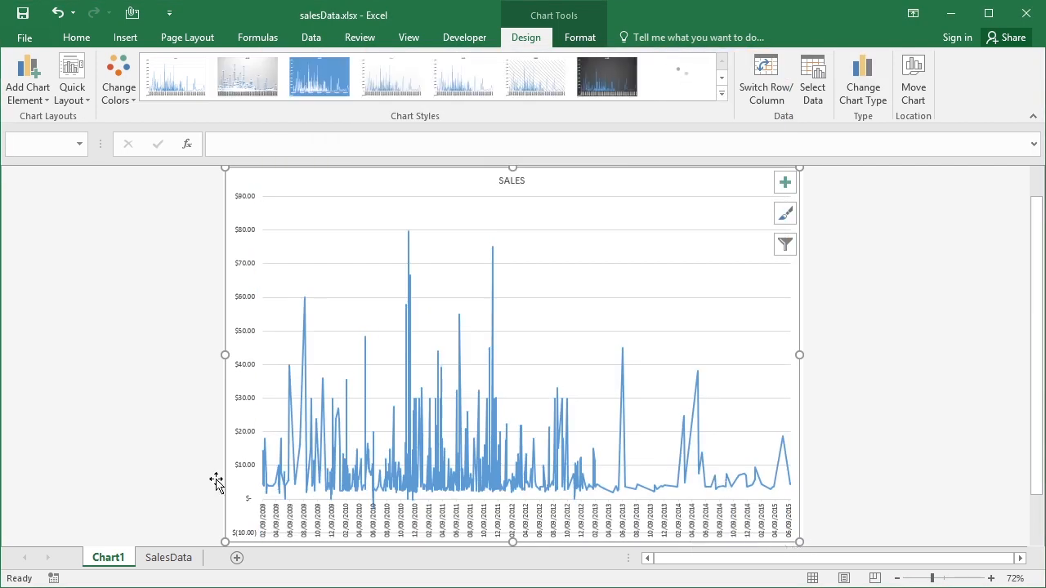
# - Append a row at the end of the SalesData table with ID 6000 and date 1/15/2015
pyautogui.click(155, 557)
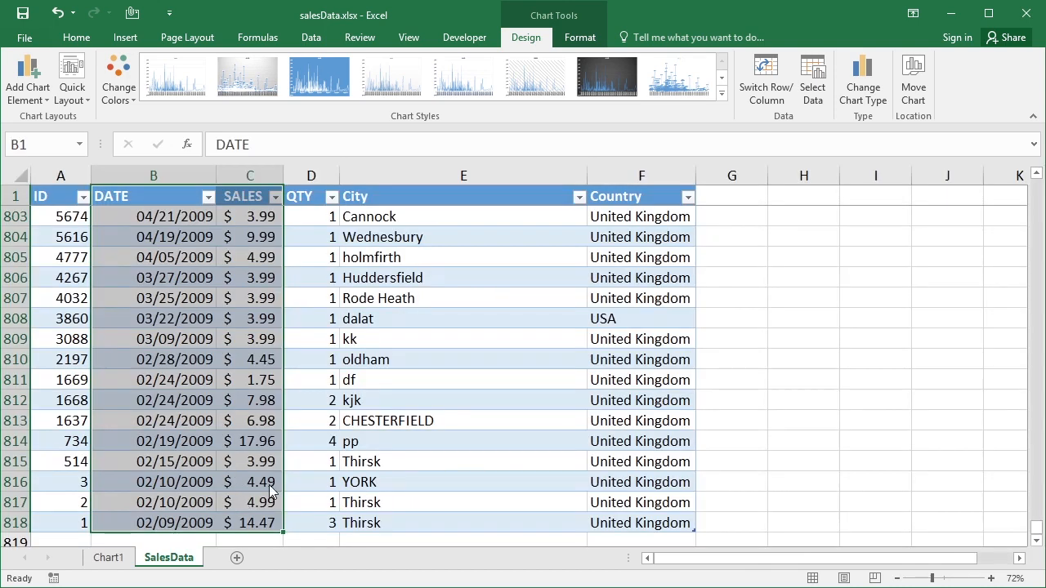
pyautogui.click(381, 523)
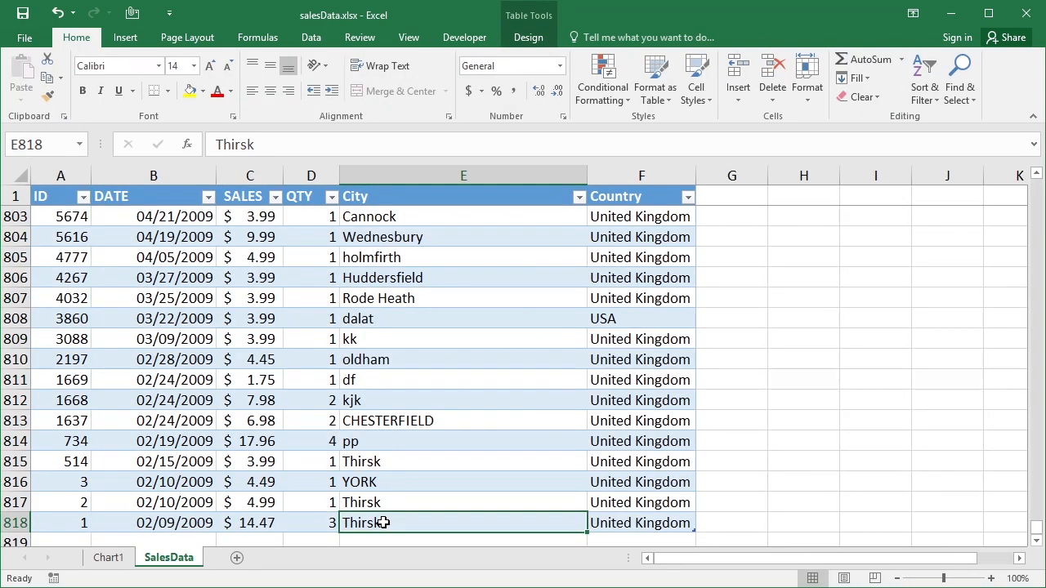
pyautogui.press('Right')
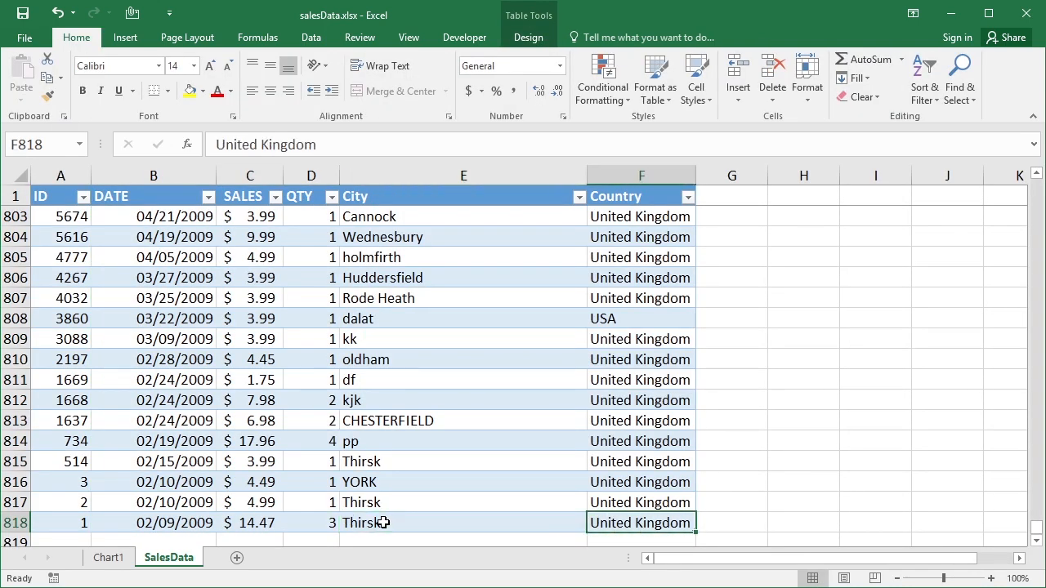
pyautogui.press('Tab')
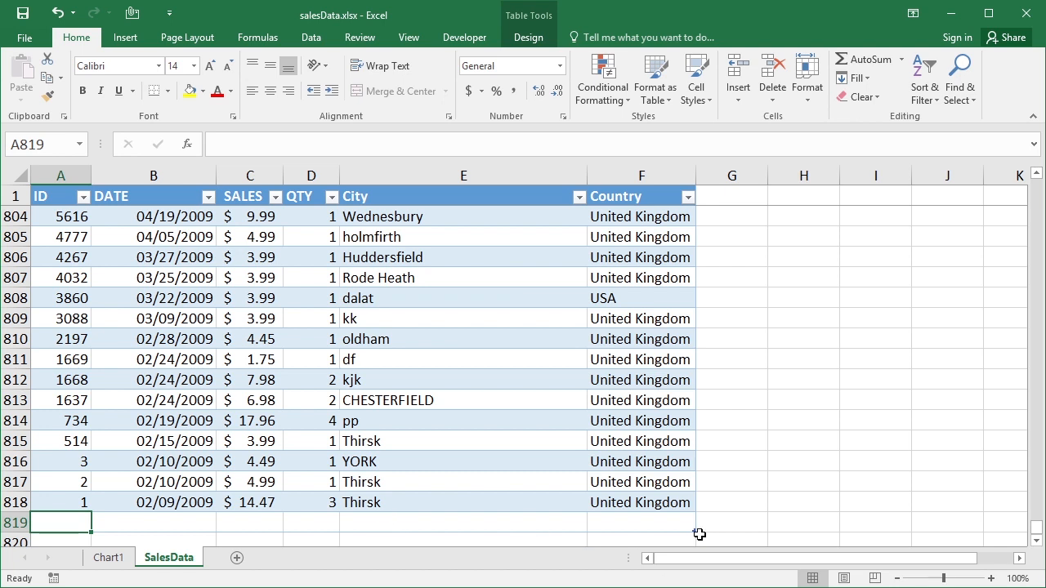
pyautogui.write('6000')
pyautogui.press('Tab')
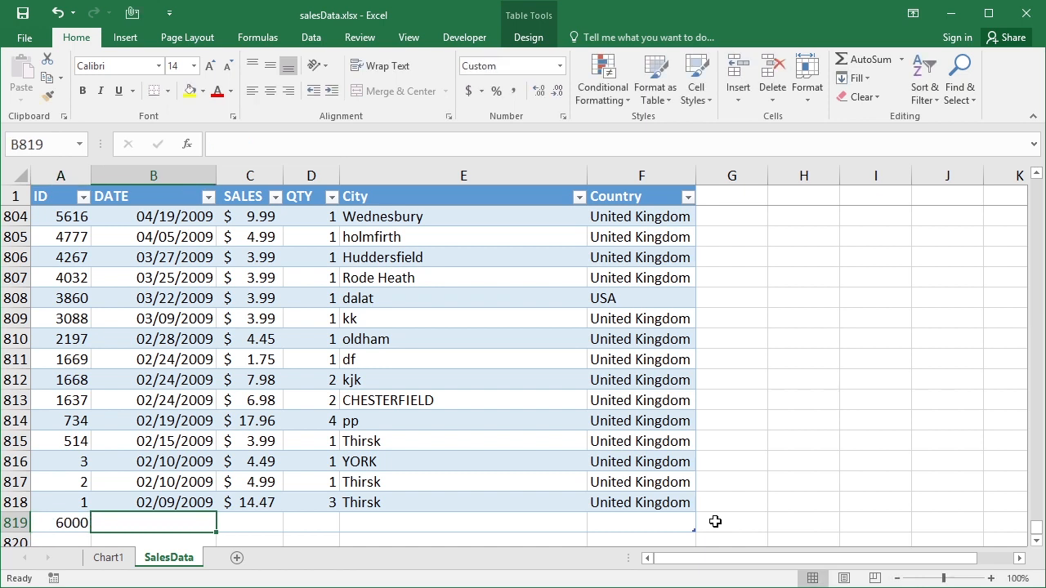
pyautogui.write('1/1')
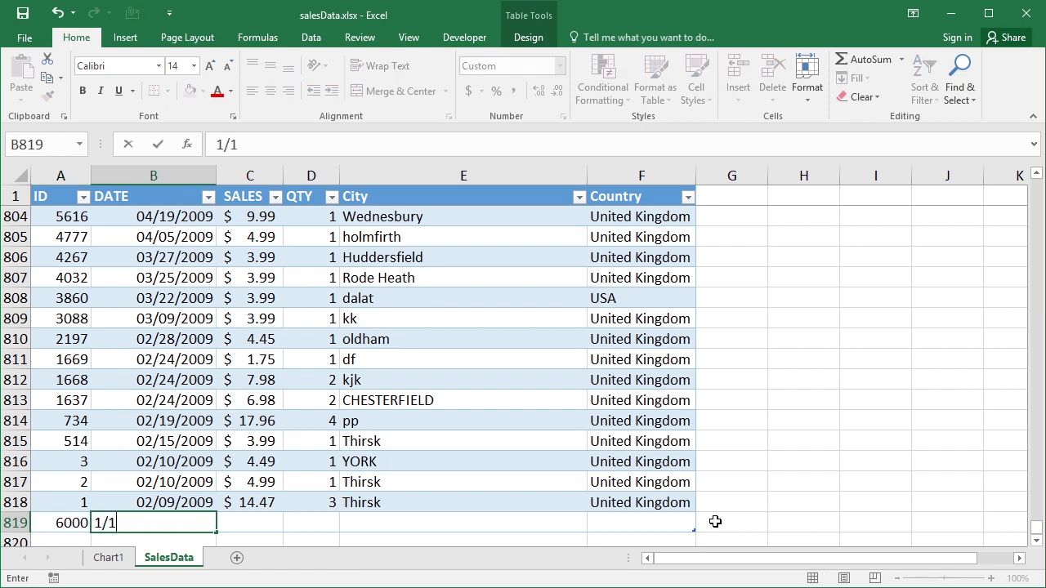
pyautogui.write('5/2015')
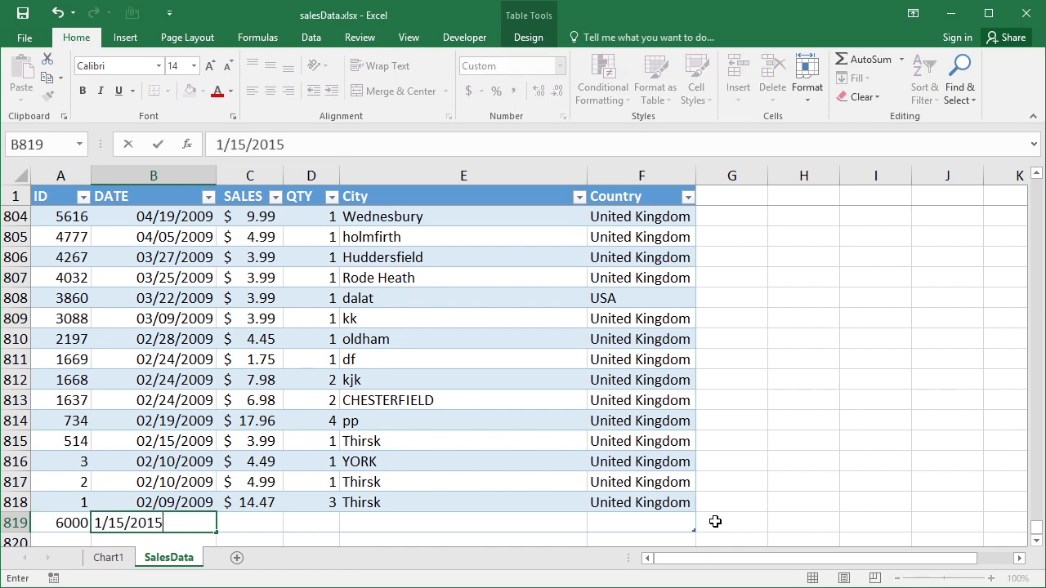
pyautogui.press('Tab')
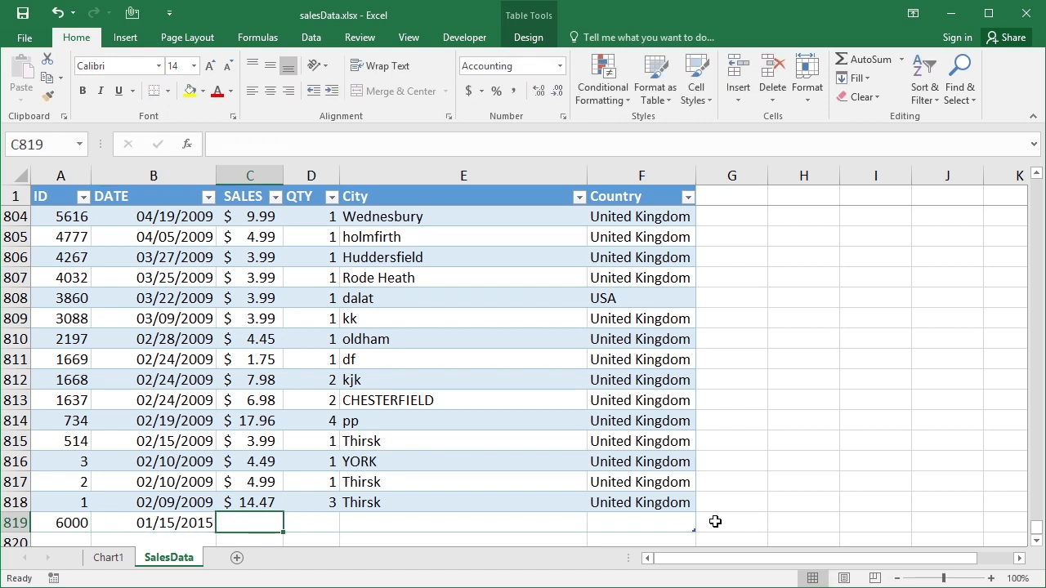
# - Complete row 819 with sales of 350, quantity 5, city Thirsk and country United Kingdom
pyautogui.write('350')
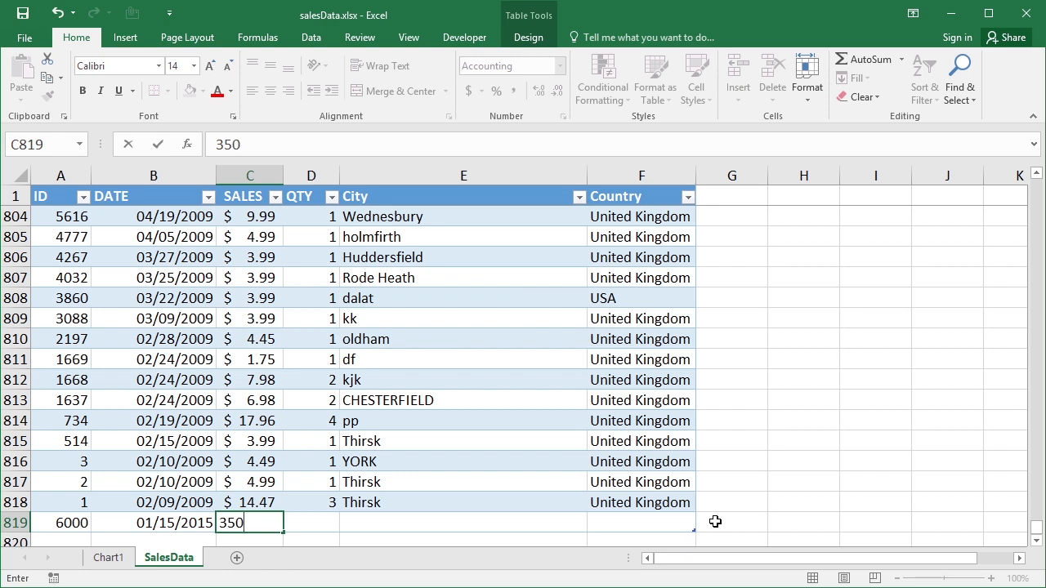
pyautogui.press('Tab')
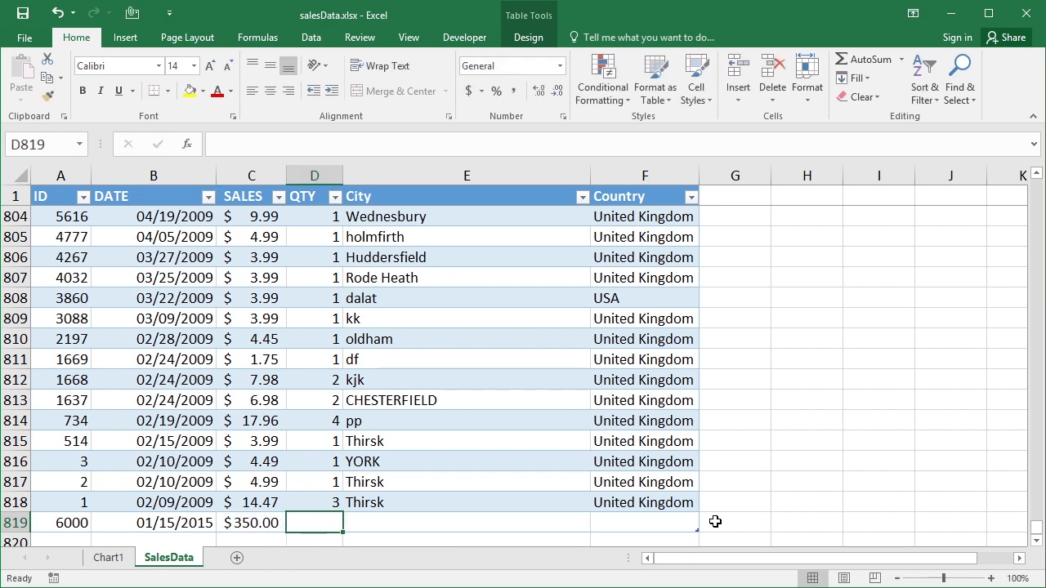
pyautogui.write('5')
pyautogui.press('Tab')
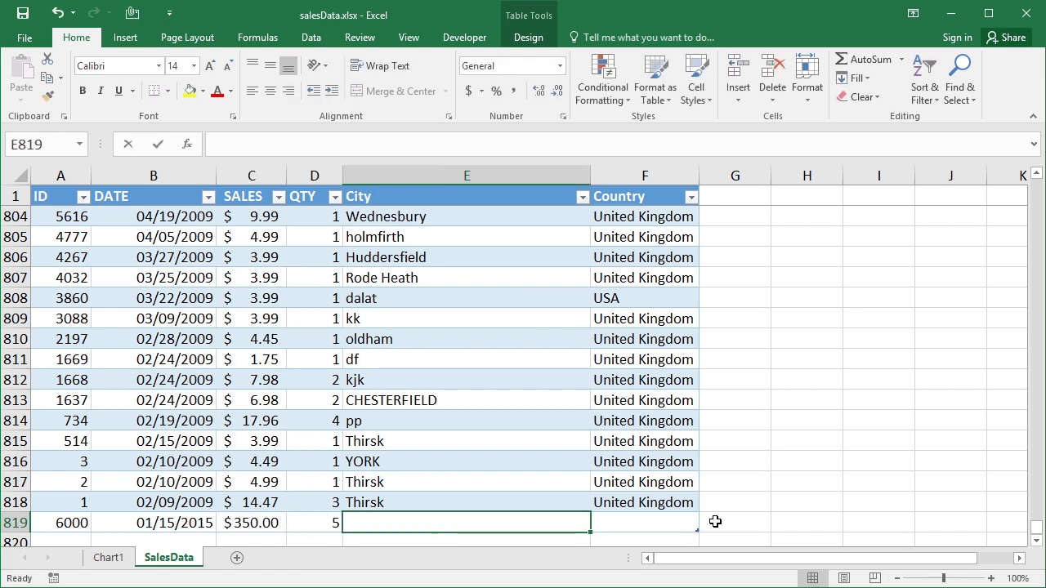
pyautogui.write('Thirsk')
pyautogui.press('Tab')
pyautogui.write('U')
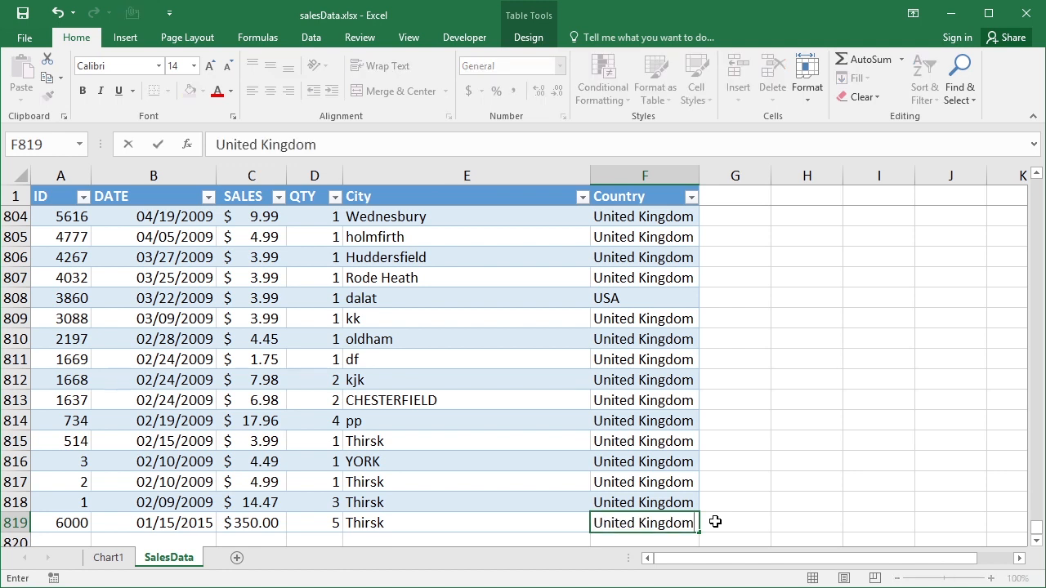
pyautogui.press('Left')
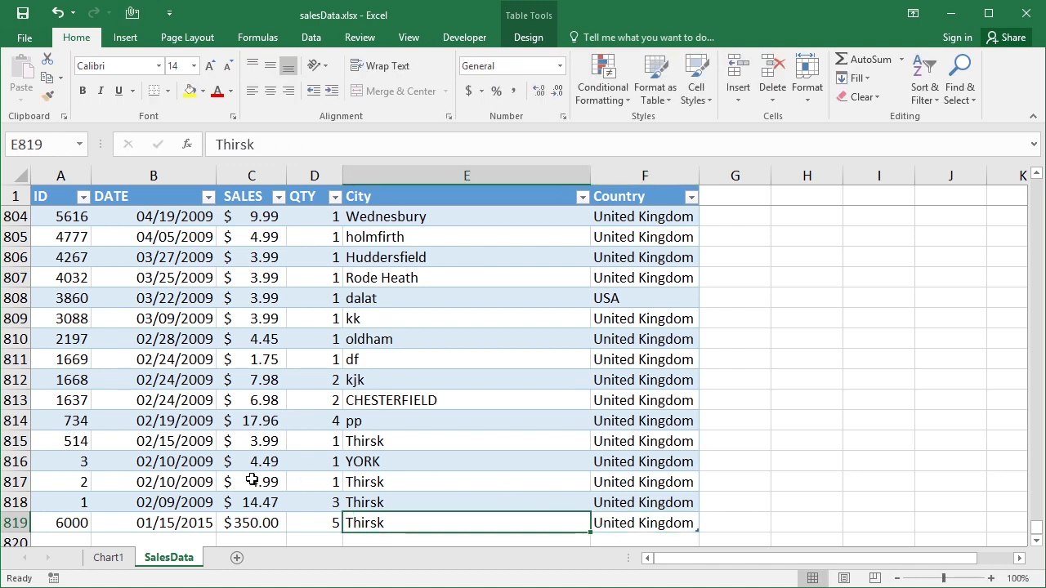
# - Examine the 01/15/2015 point on the sales line chart and return to the SalesData sheet
pyautogui.click(109, 558)
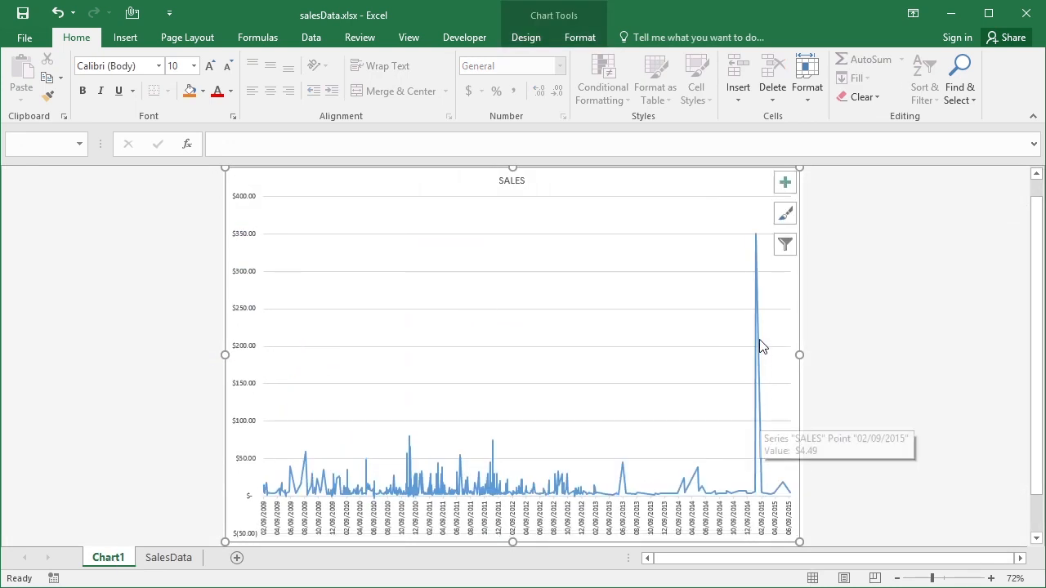
pyautogui.moveTo(759, 239)
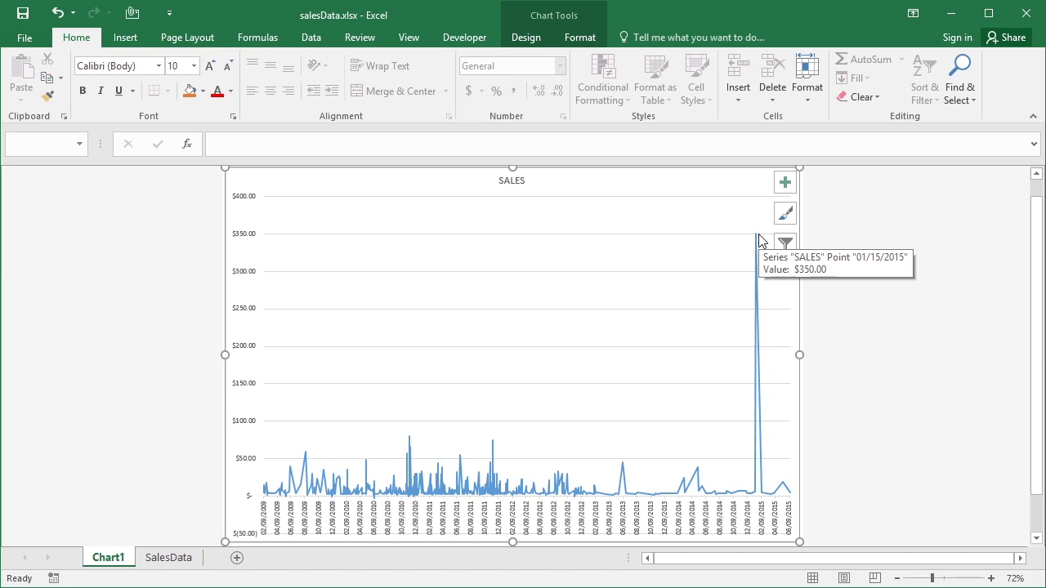
pyautogui.click(169, 557)
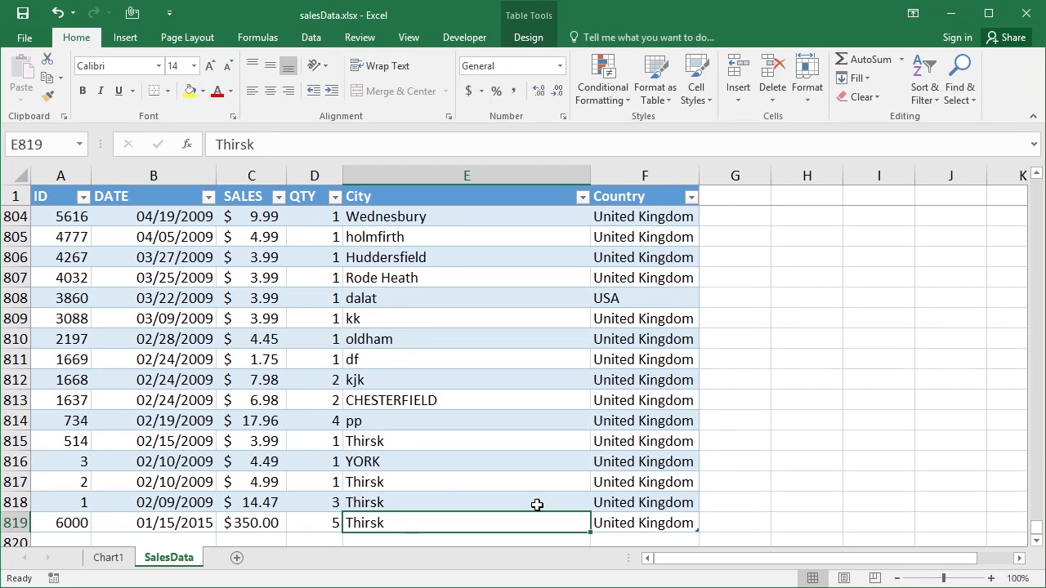
# - Append a row after row 819 of the sales table with ID 6001, date 2/15/2015 and sales of 400
pyautogui.click(628, 527)
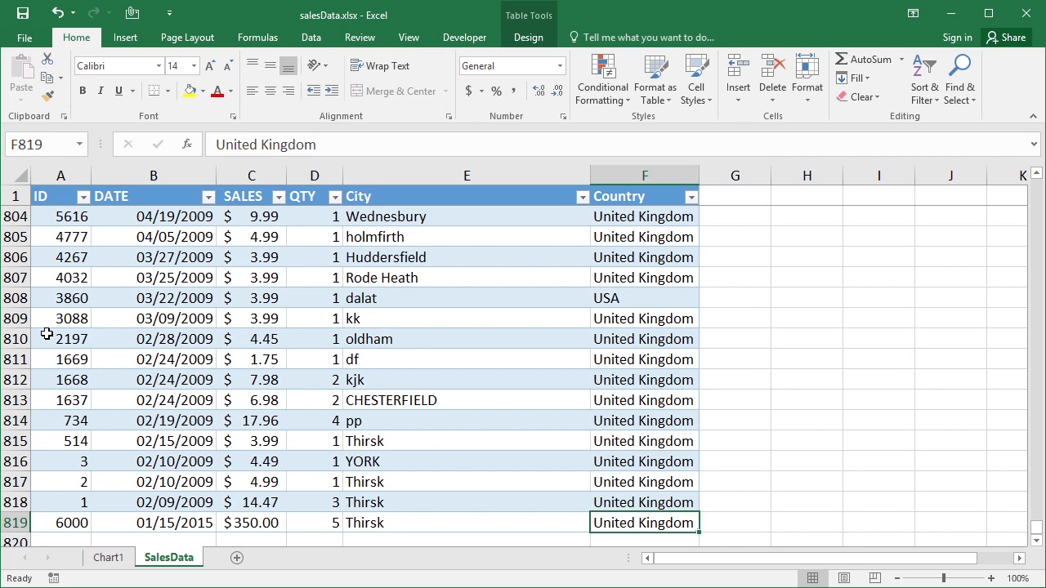
pyautogui.press('Tab')
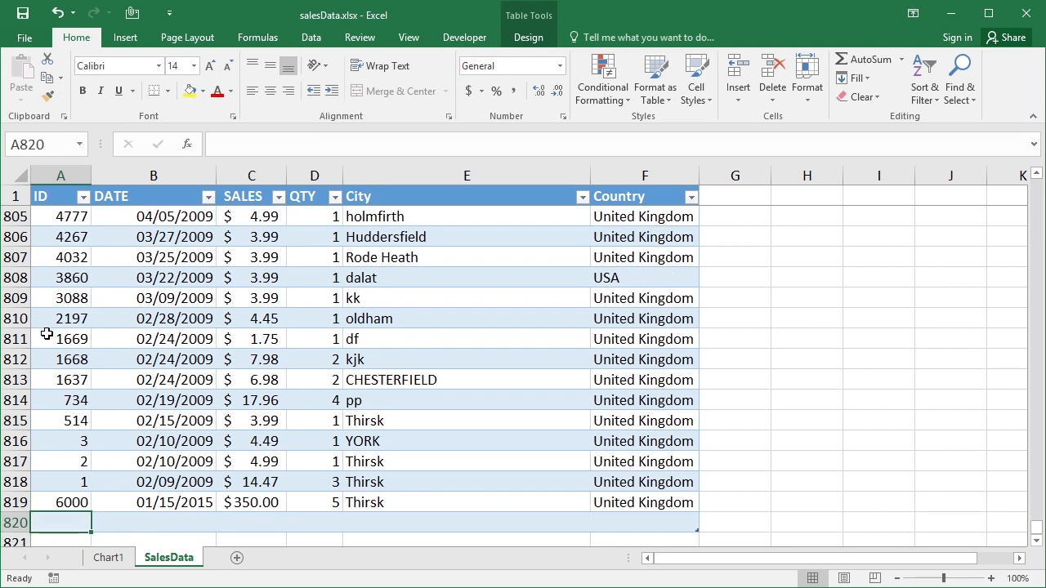
pyautogui.write('6001')
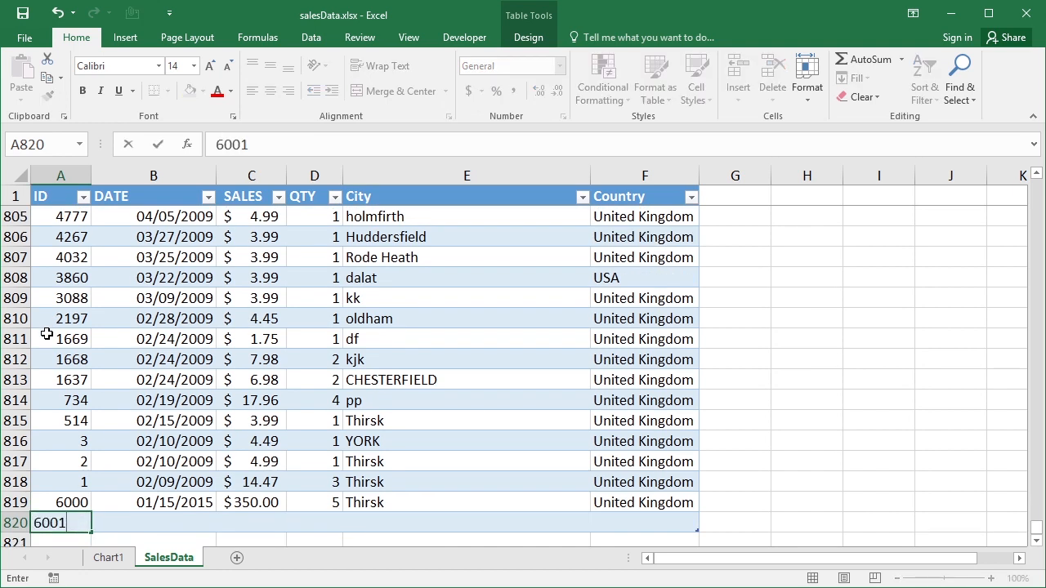
pyautogui.press('Tab')
pyautogui.write('2')
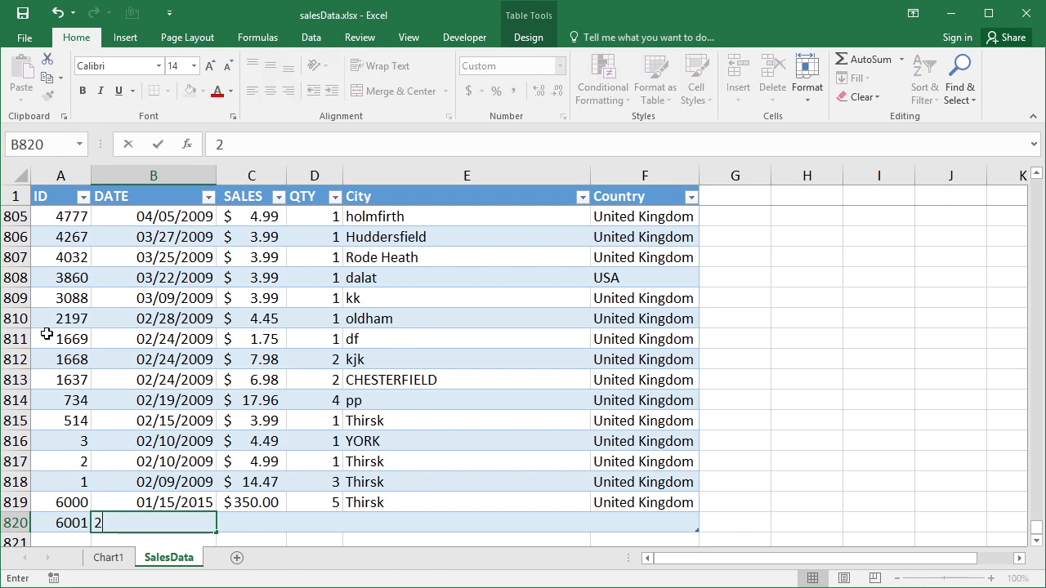
pyautogui.write('/15/2015')
pyautogui.press('Tab')
pyautogui.write('400')
pyautogui.press('Tab')
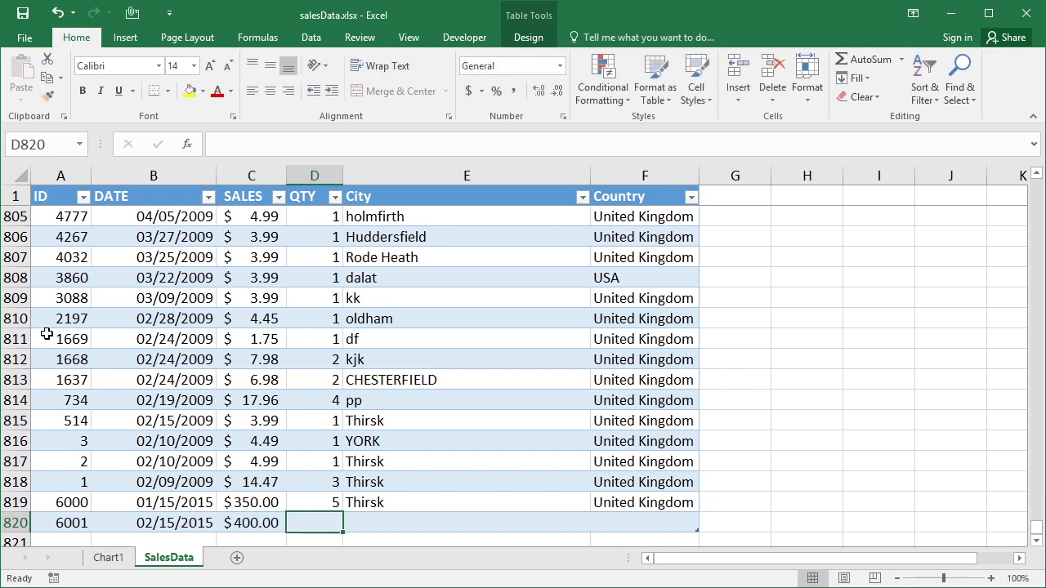
# - Complete row 820 with quantity 5, city Thirsk and country United Kingdom
pyautogui.write('5')
pyautogui.press('Tab')
pyautogui.write('Thirsk')
pyautogui.press('Tab')
pyautogui.write('United Kingdom')
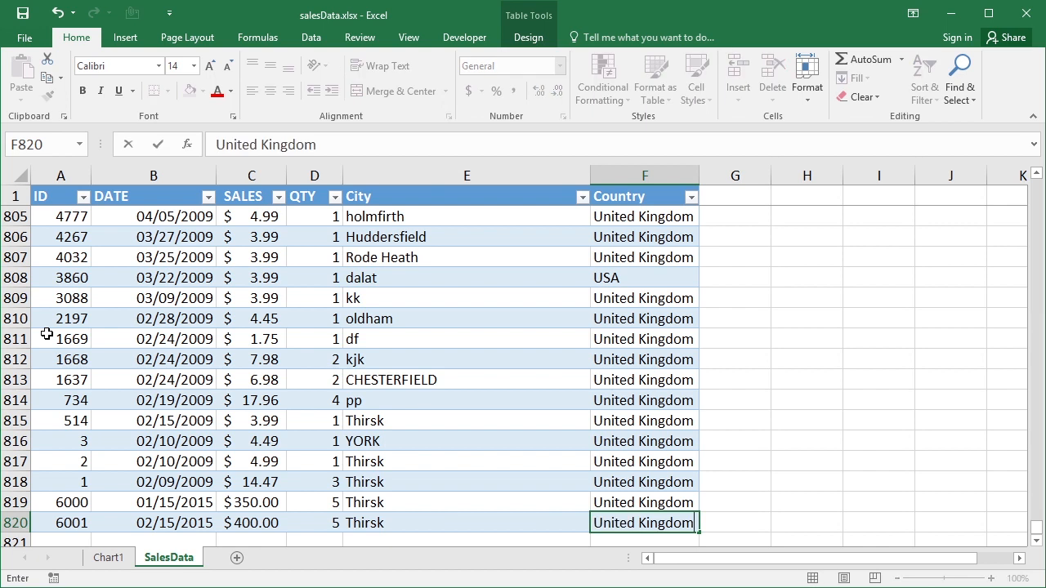
pyautogui.hotkey('shift', 'Tab')
# - Examine the 02/15/2015 point on the sales line chart in Chart1
pyautogui.click(106, 558)
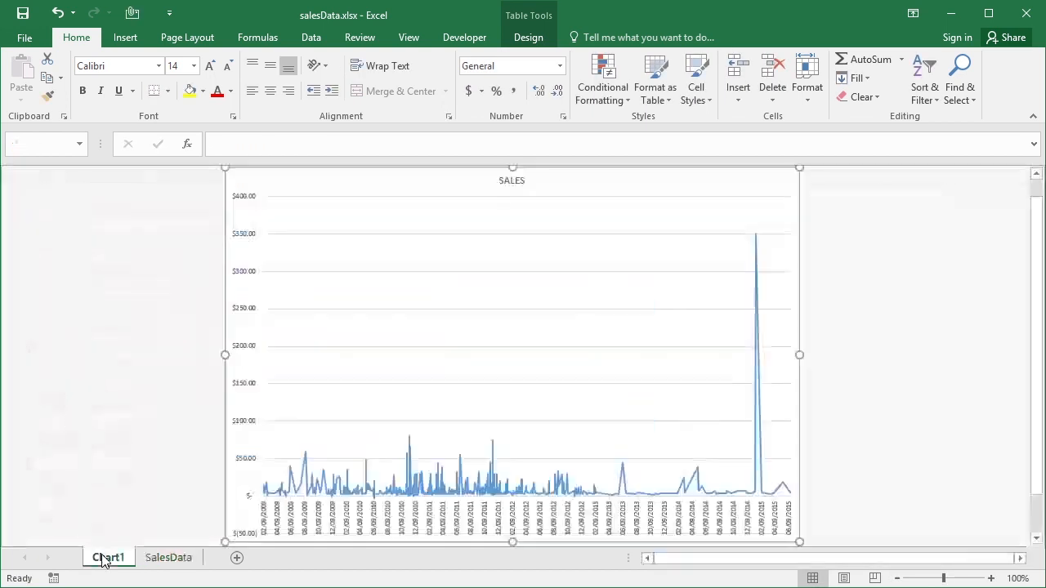
pyautogui.moveTo(764, 235)
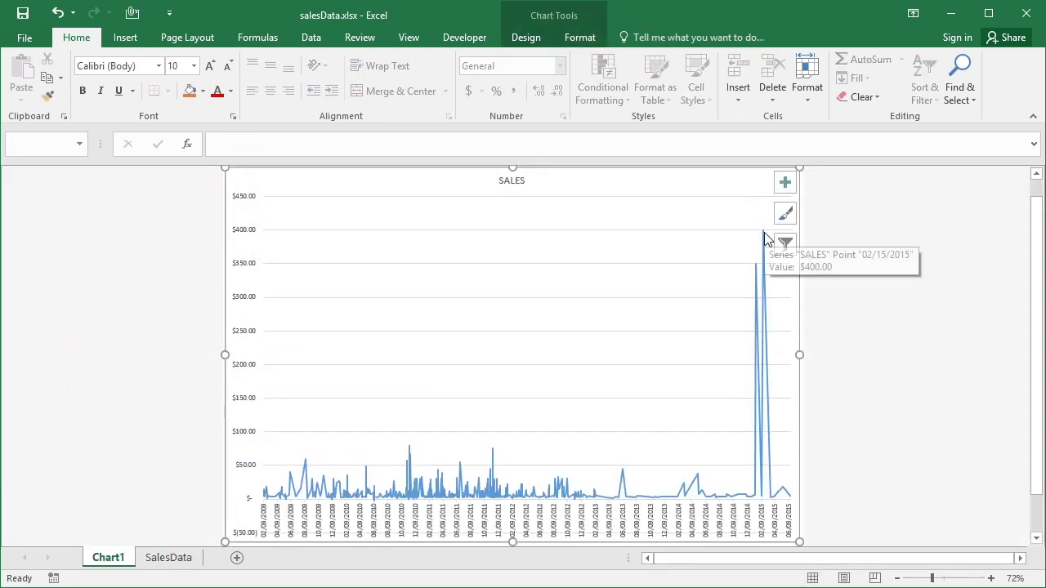
pyautogui.moveTo(754, 438)
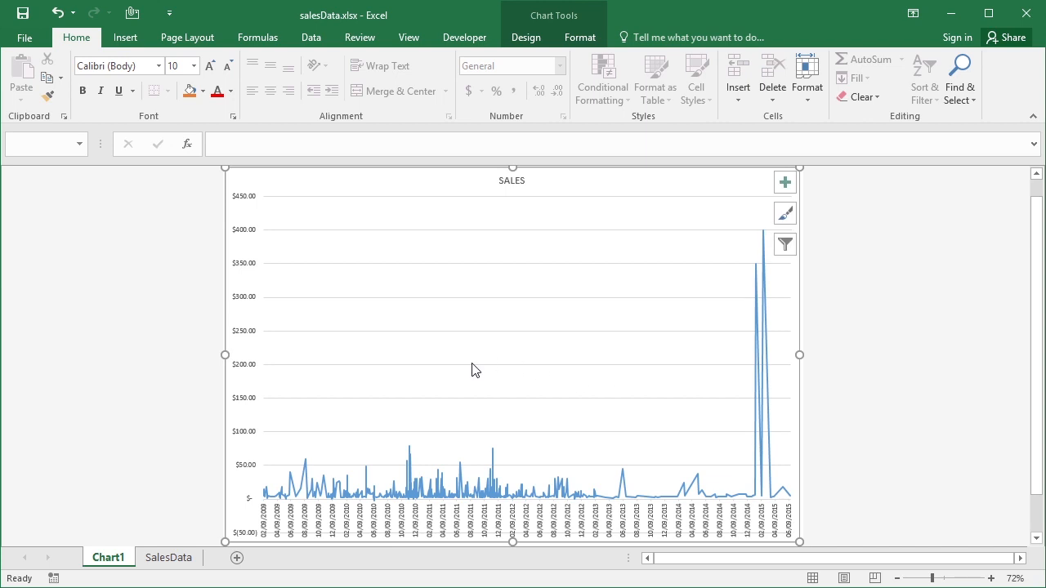
# - Add a new worksheet and create a PivotTable at its cell A1 using =salesdata as the source
pyautogui.click(237, 558)
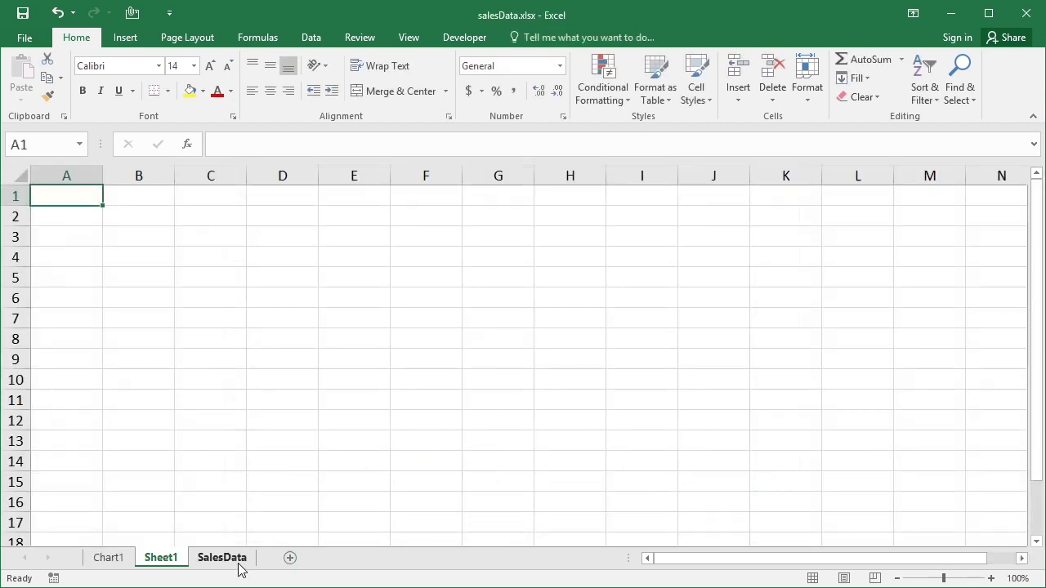
pyautogui.click(130, 39)
pyautogui.click(31, 69)
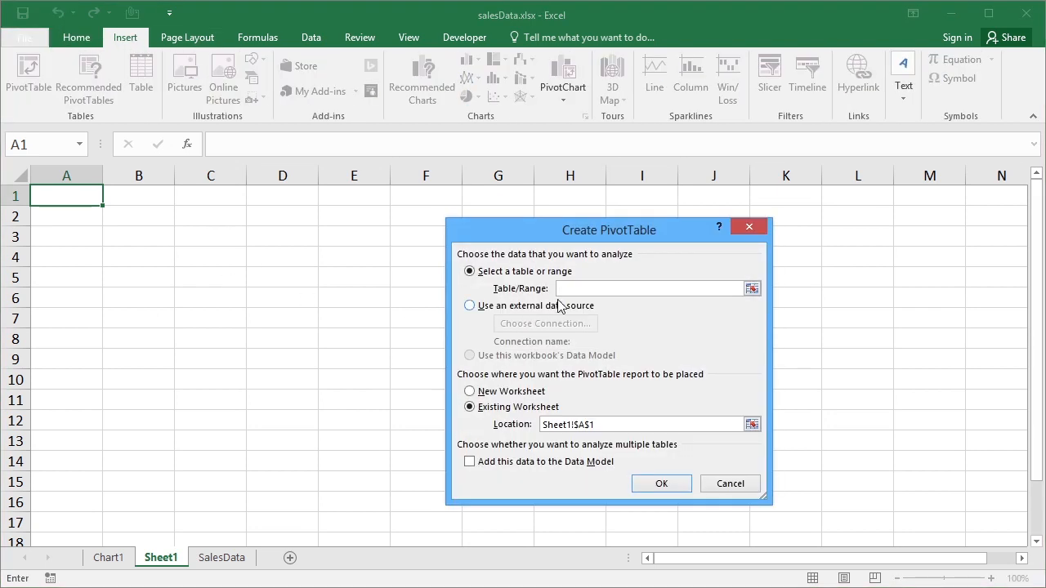
pyautogui.click(576, 290)
pyautogui.write('=salesdata')
pyautogui.click(675, 490)
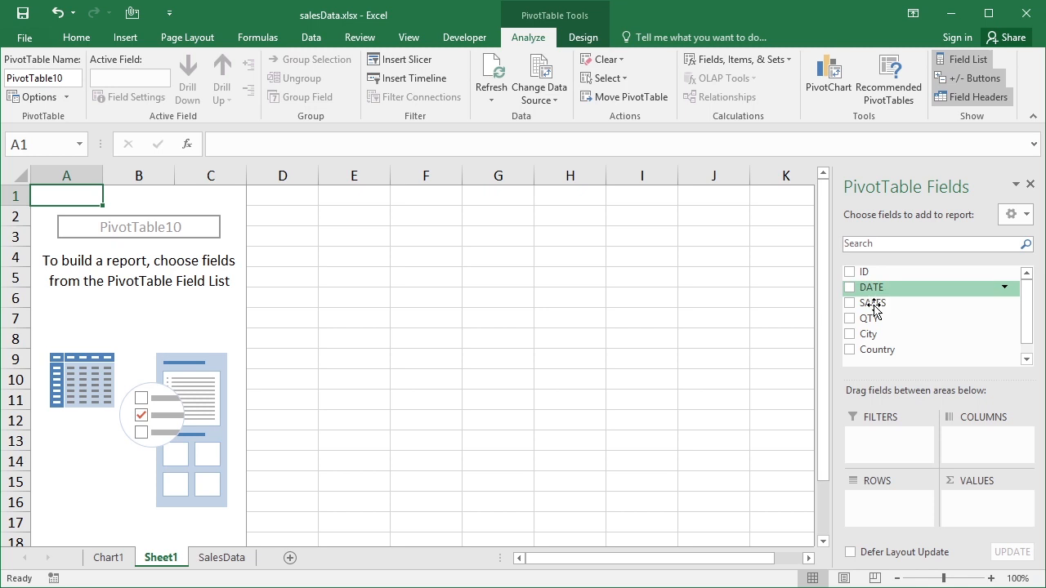
# - Lay out the PivotTable with Country as rows and the sum of SALES as values
pyautogui.moveTo(869, 350); pyautogui.dragTo(886, 500)
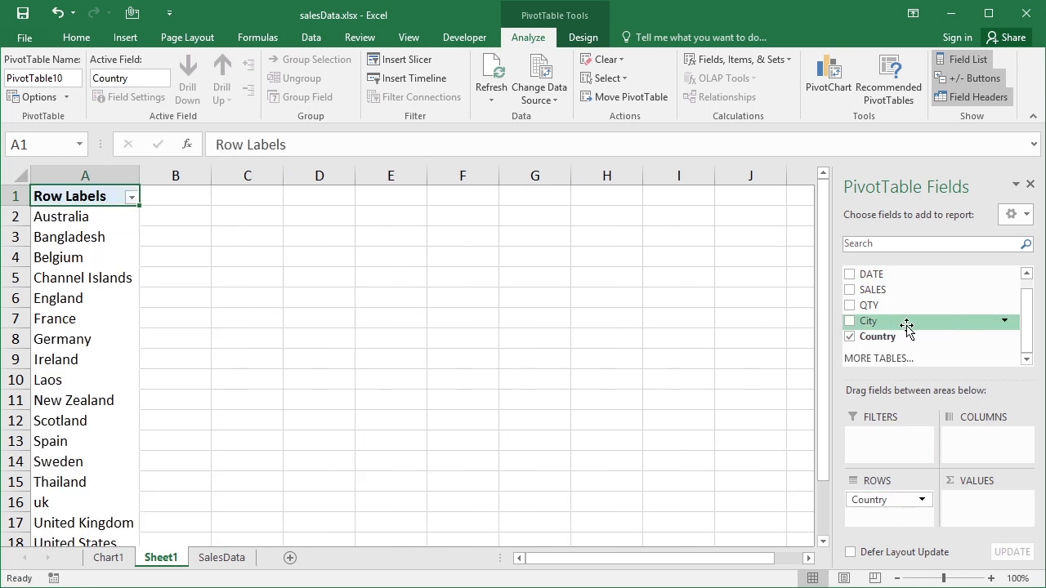
pyautogui.moveTo(883, 292); pyautogui.dragTo(978, 509)
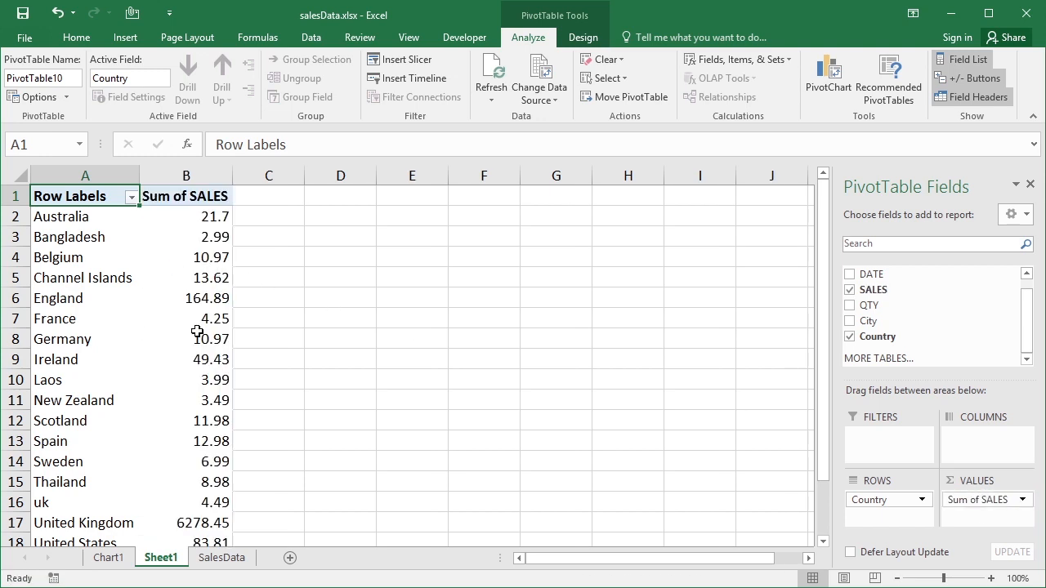
pyautogui.moveTo(197, 331)
# - Append another row at the end of the SalesData table with ID 6003, date 3/15/2015 and sales of 400
pyautogui.click(217, 559)
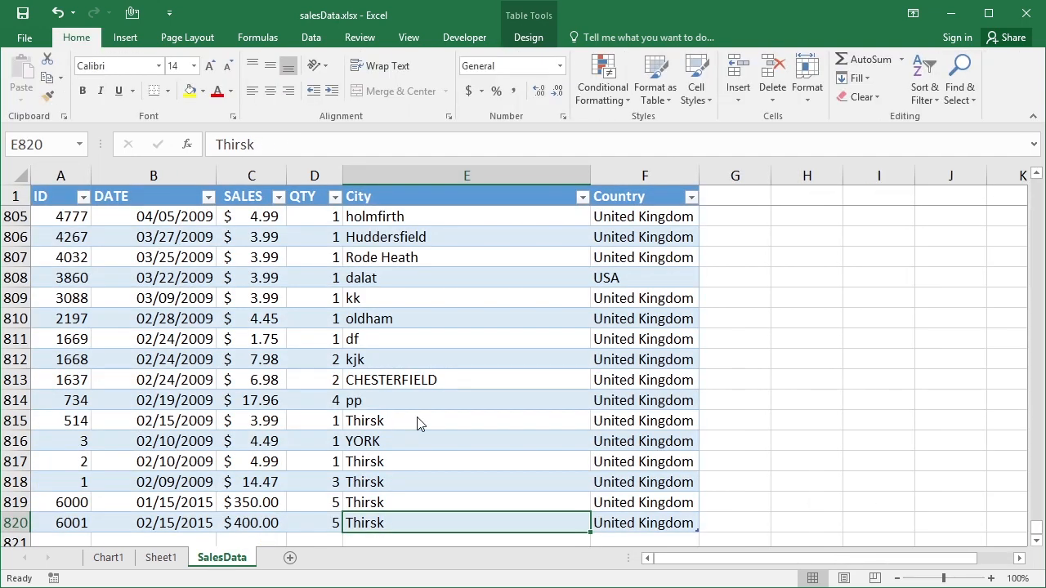
pyautogui.press('Tab')
pyautogui.press('Tab')
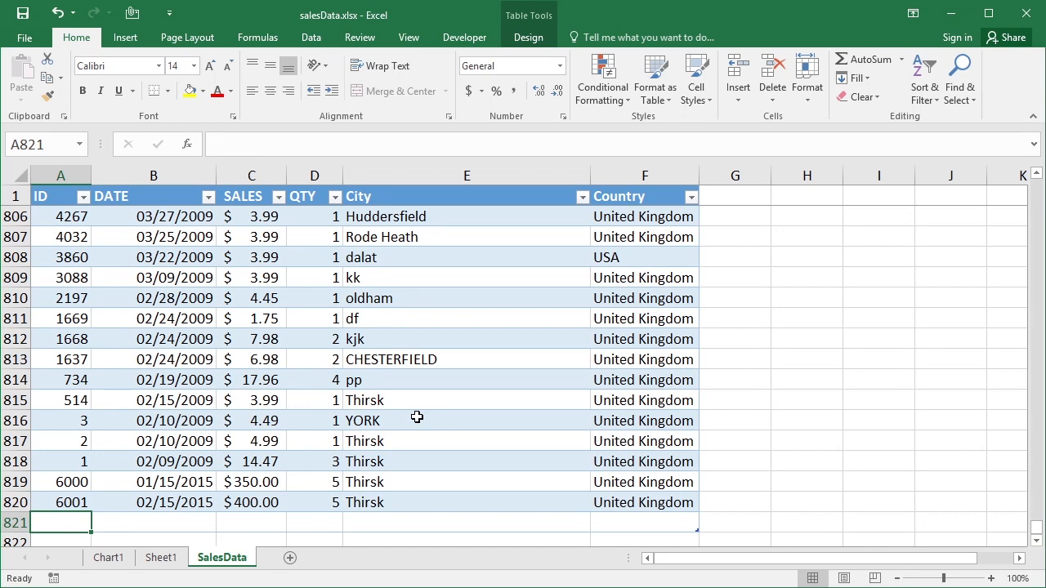
pyautogui.write('6003')
pyautogui.press('Tab')
pyautogui.write('3/1')
pyautogui.write('5/2015')
pyautogui.press('Tab')
pyautogui.write('4')
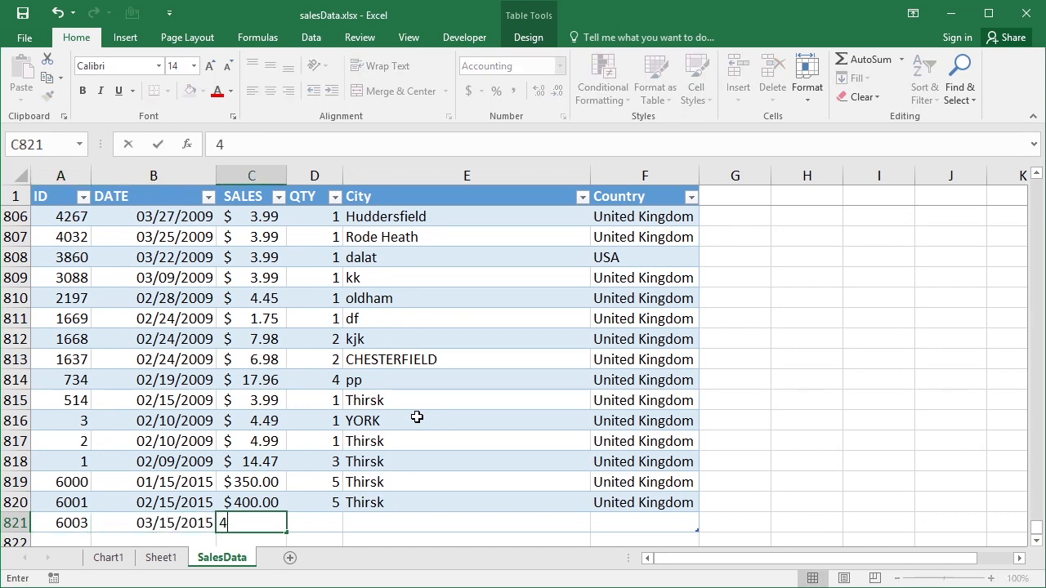
pyautogui.write('00')
pyautogui.press('Tab')
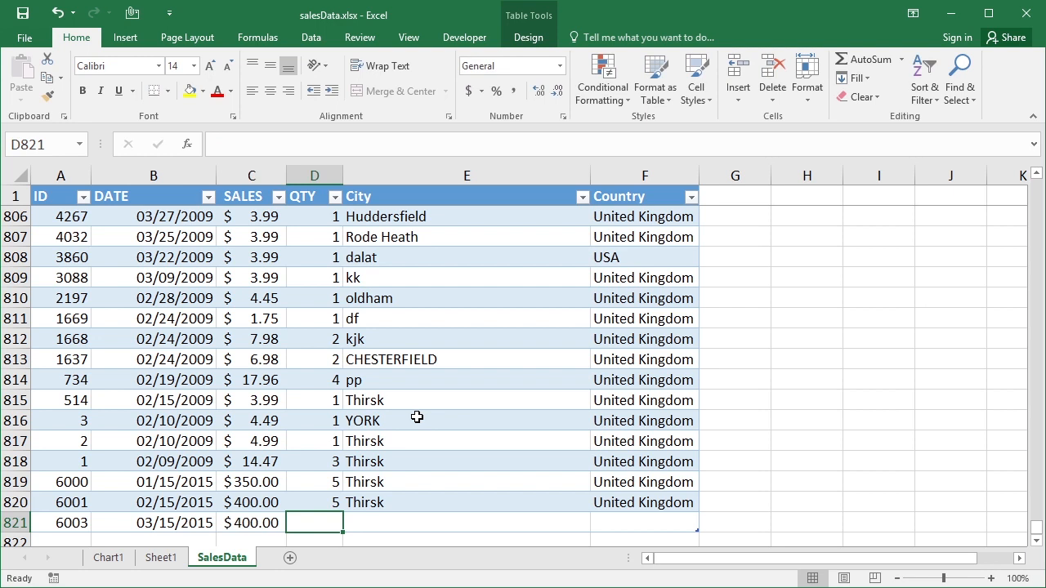
# - Complete row 821 with quantity 5, city Thirsk and country United Kingdom
pyautogui.write('5')
pyautogui.press('Tab')
pyautogui.write('Thirsk')
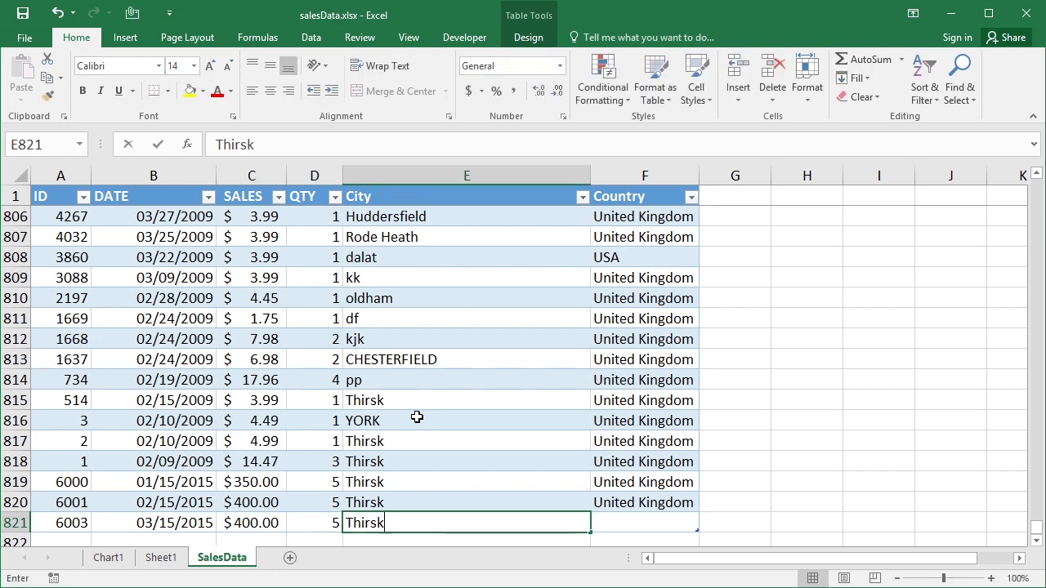
pyautogui.press('Tab')
pyautogui.write('U')
pyautogui.hotkey('shift', 'Tab')
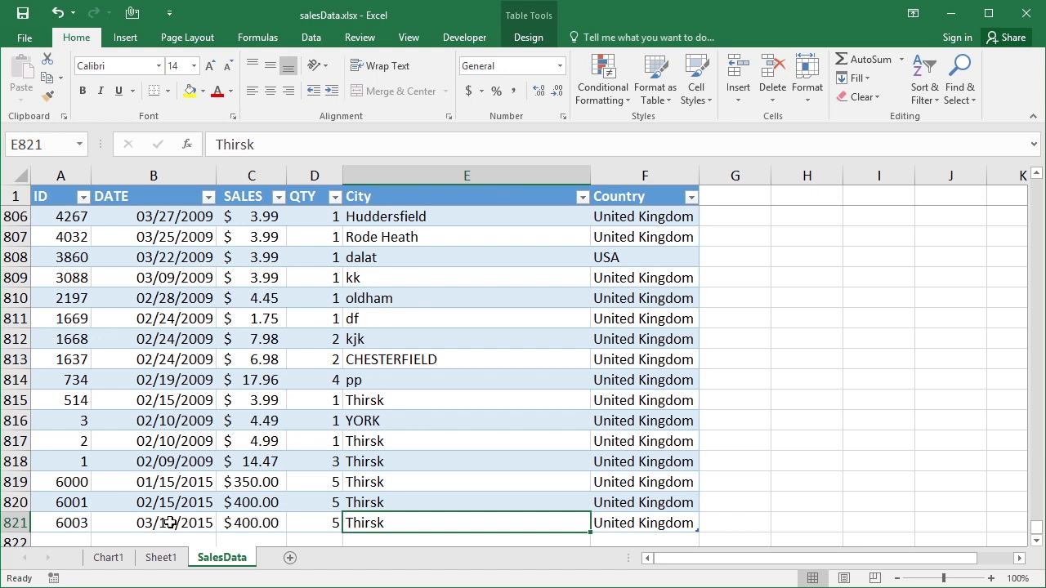
# - Check the line chart in Chart1 for the added row, and refresh the PivotTable on Sheet1
pyautogui.click(109, 558)
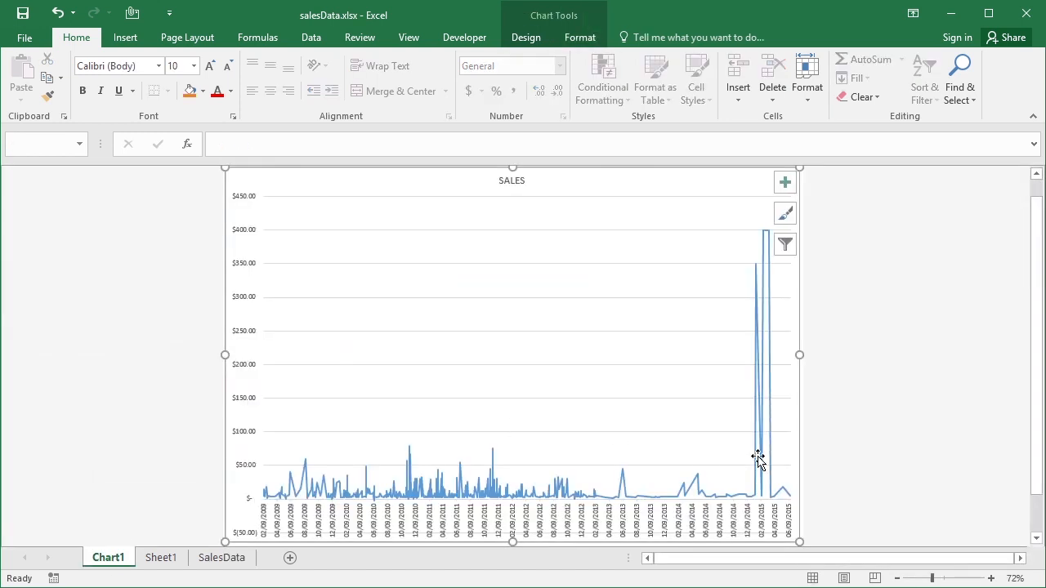
pyautogui.click(163, 558)
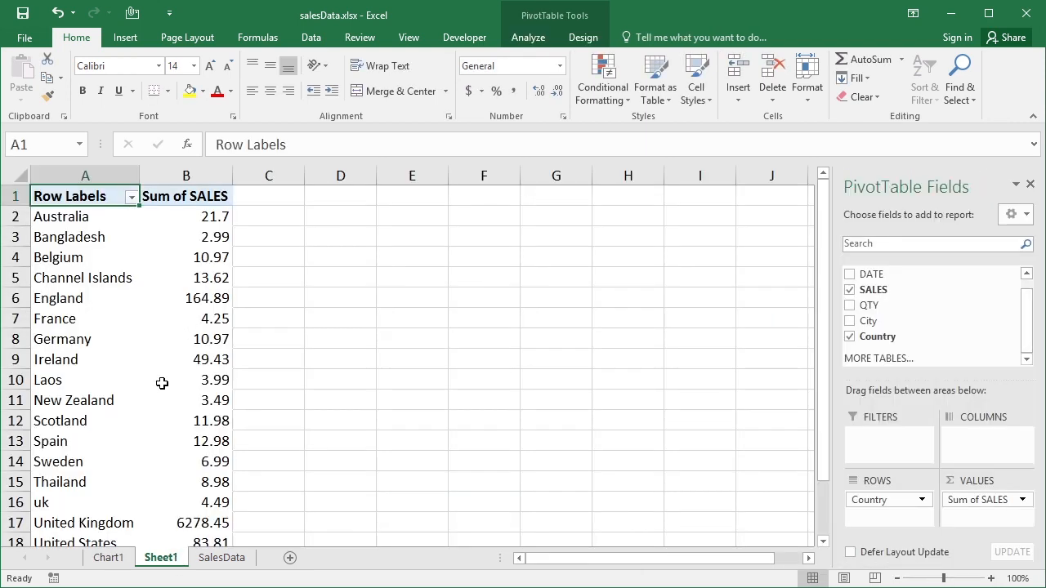
pyautogui.moveTo(161, 415)
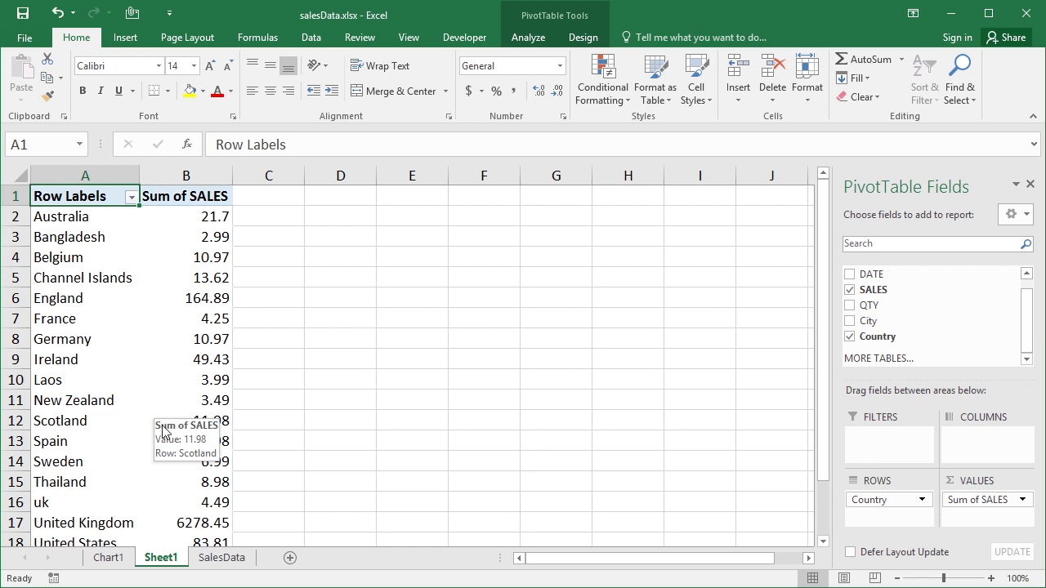
pyautogui.rightClick(134, 418)
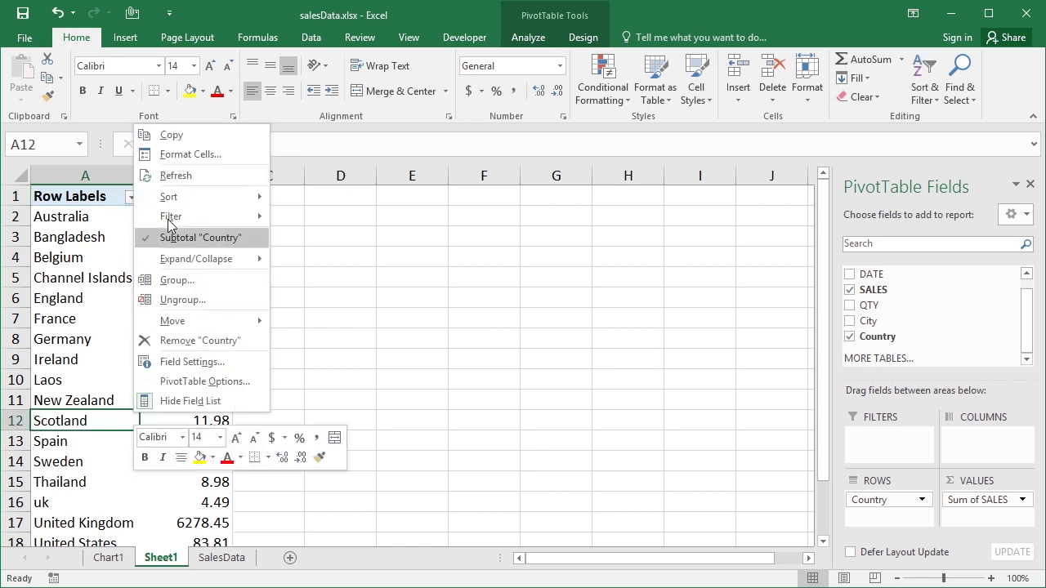
pyautogui.click(180, 175)
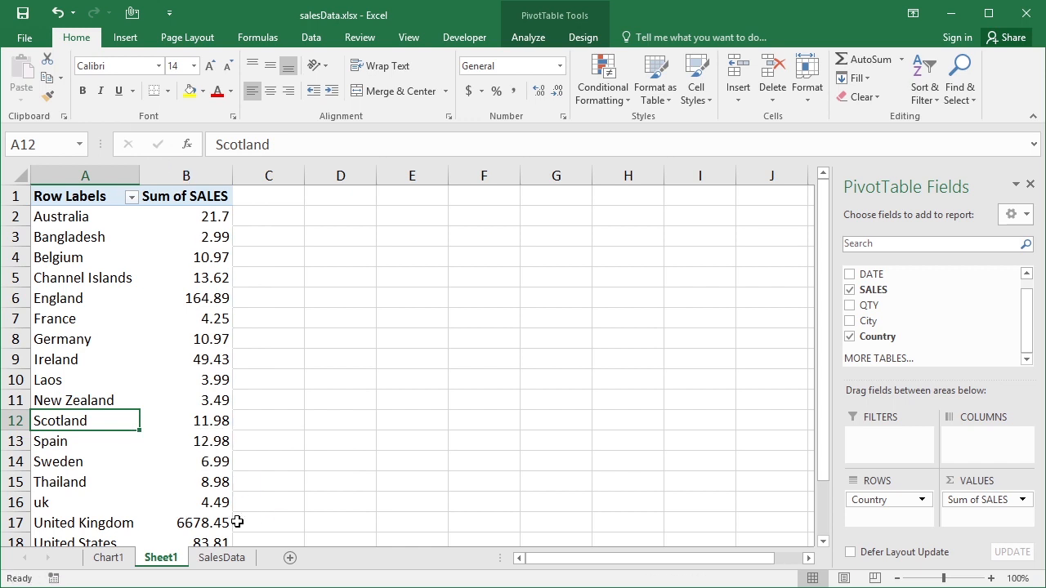